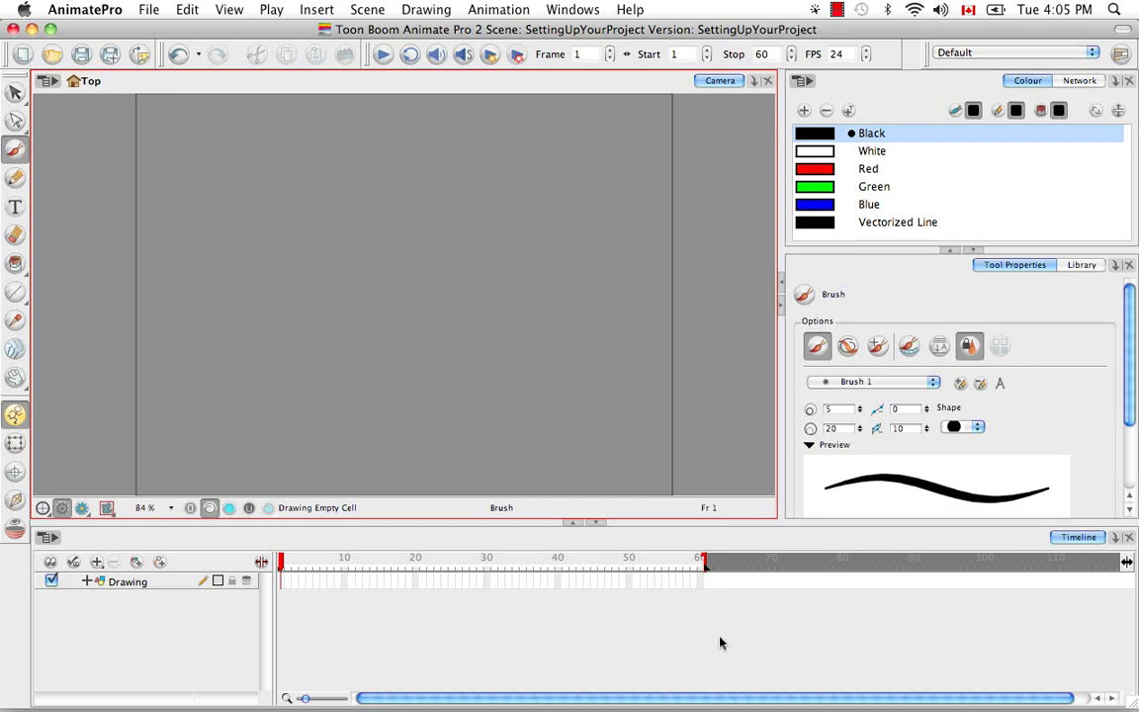
Drag the scene end marker so the scene stops at frame 80 instead of 60
drag(704, 562, 848, 564)
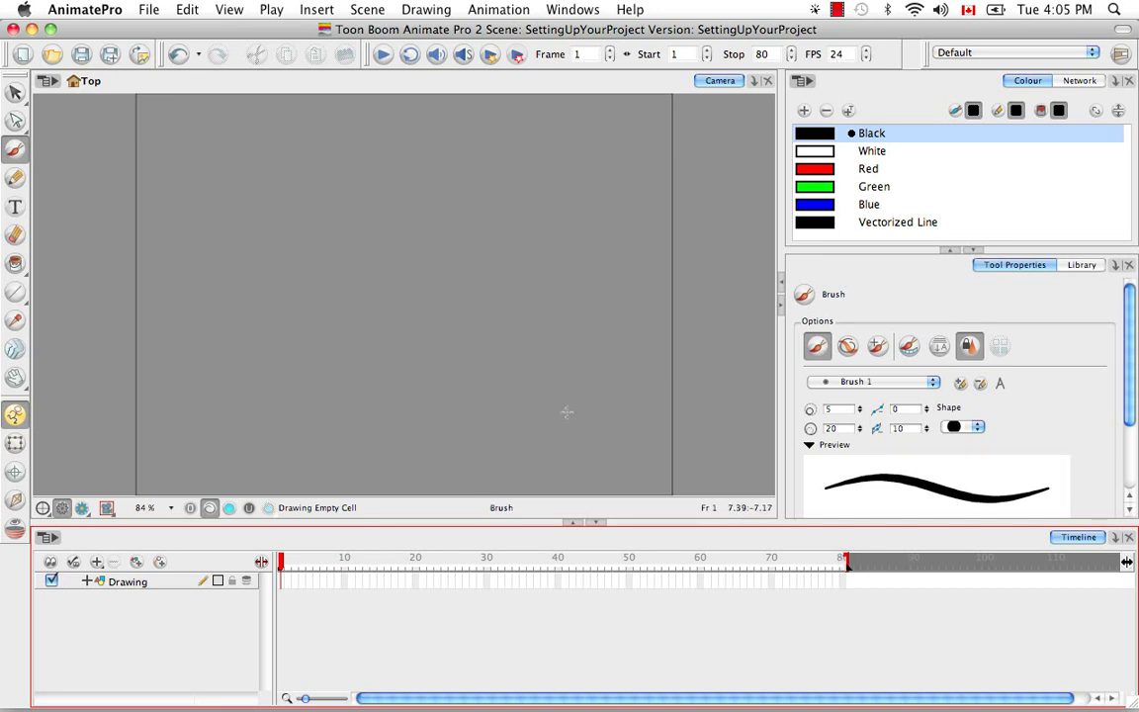
Change the scene length from 80 to 500 frames and scroll the timeline to its end
click(368, 11)
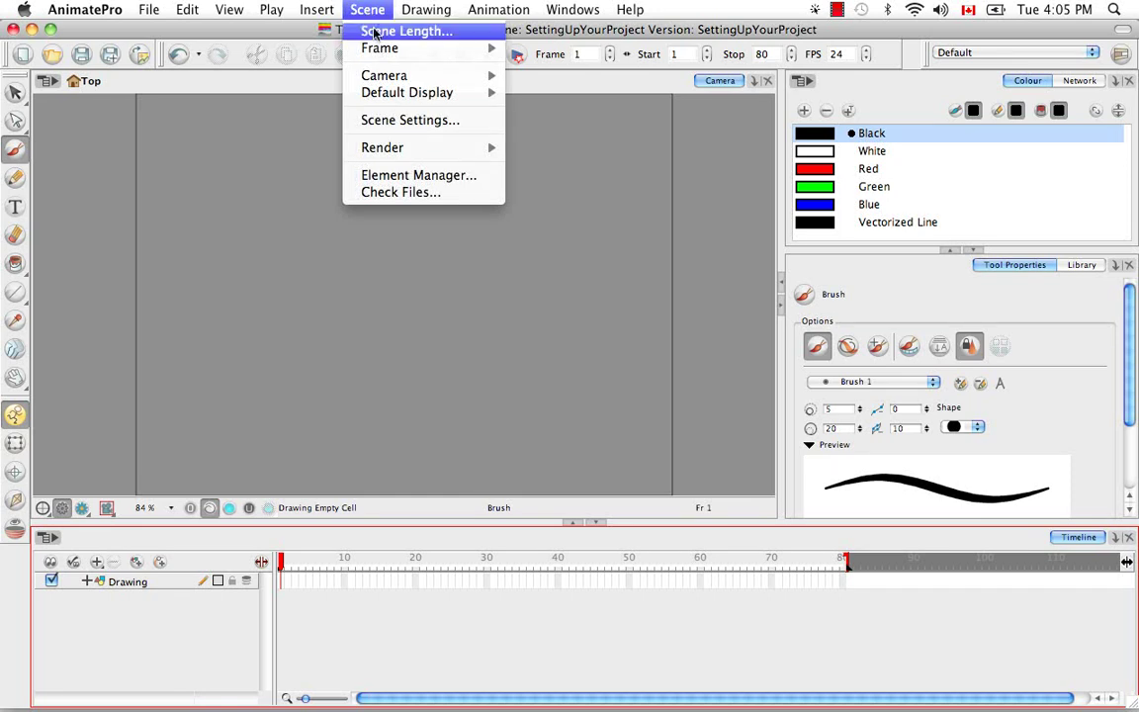
click(370, 33)
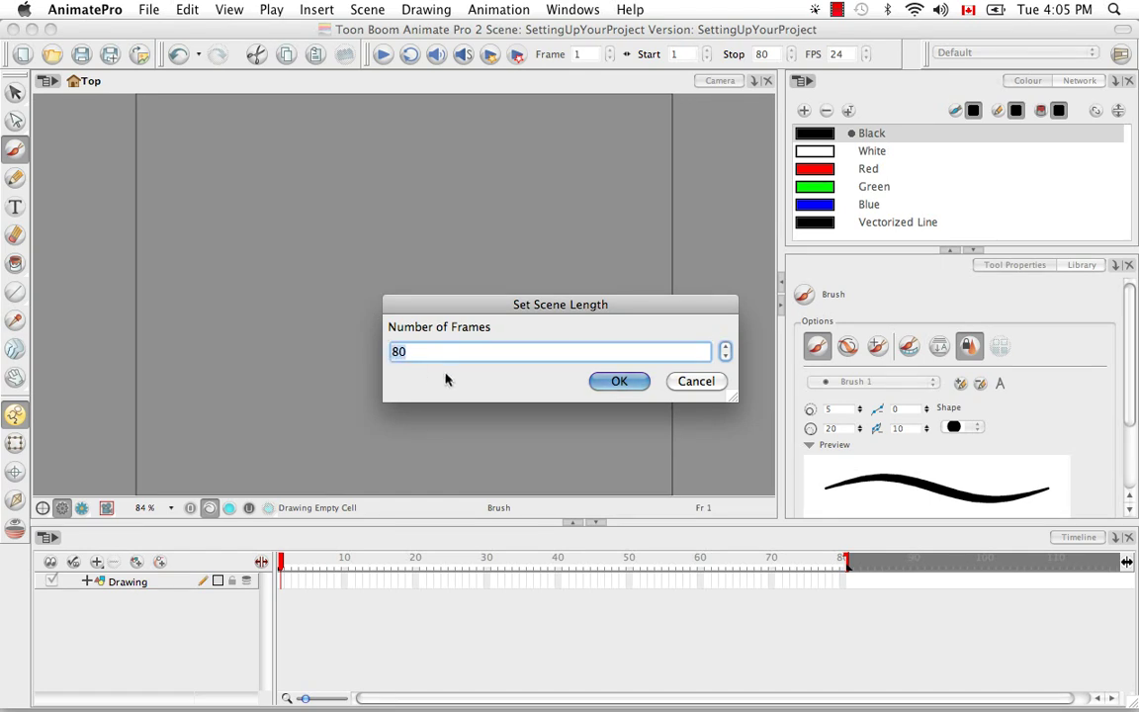
key(BackSpace)
text(500)
click(623, 384)
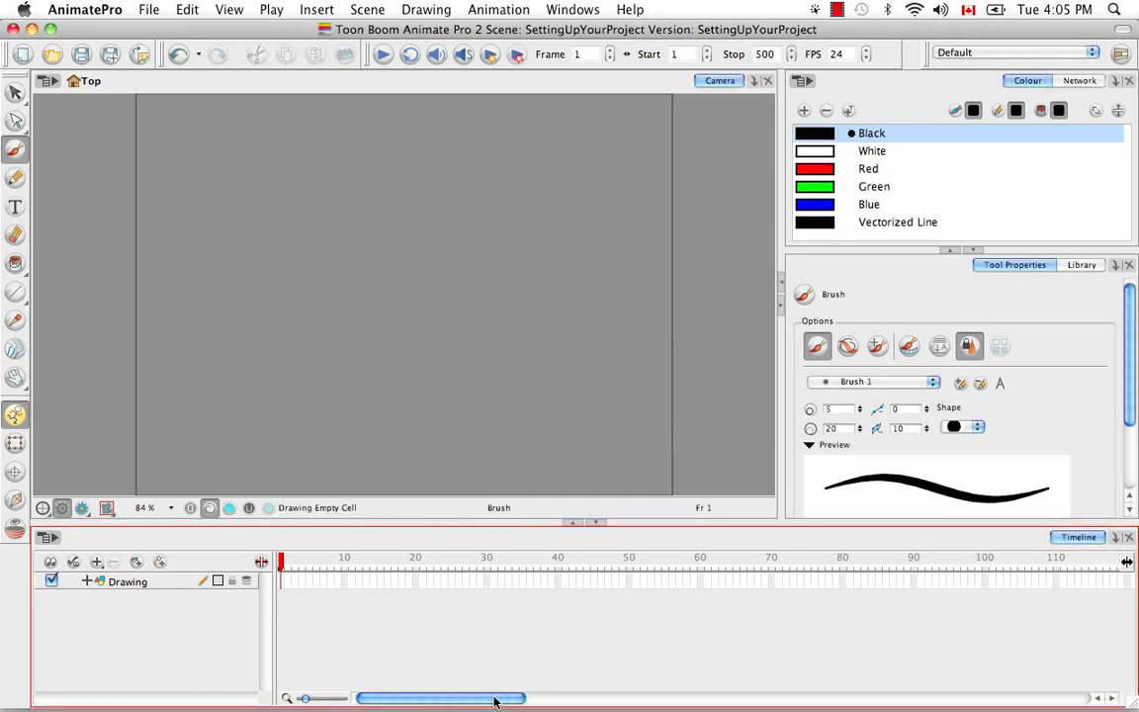
mouse_move(444, 638)
drag(489, 694, 1132, 666)
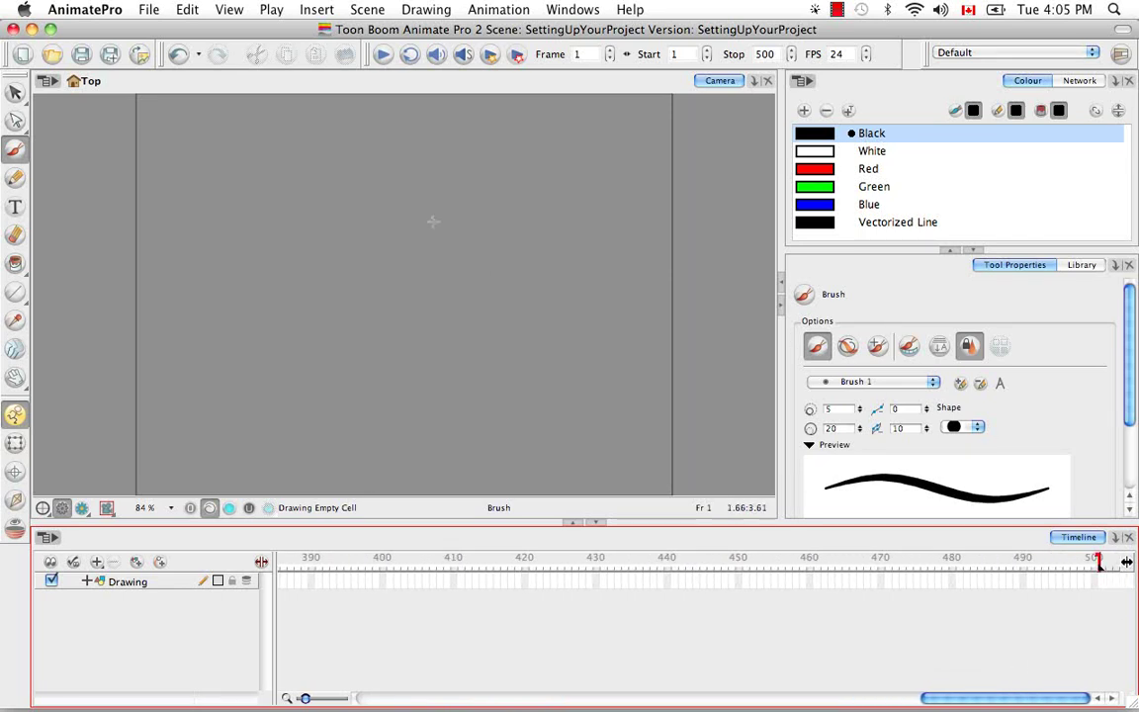
Open Scene Settings and review the Alignment (4:3 12 Fields, 24 by 24) and Advanced tabs
click(362, 13)
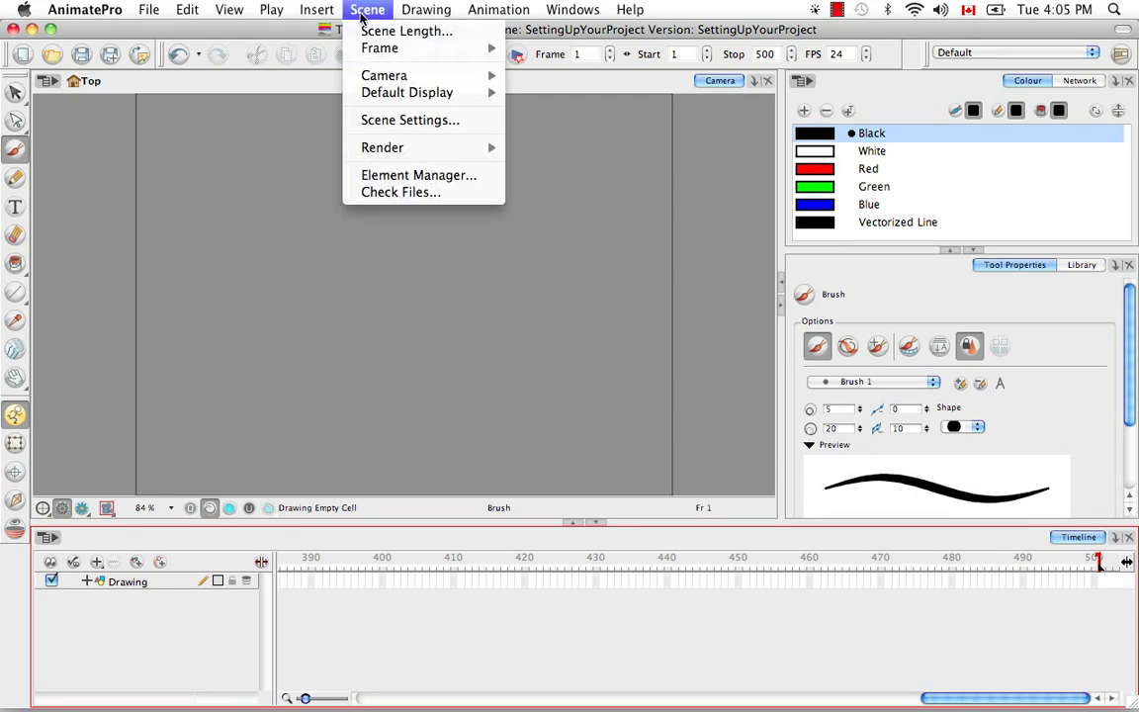
click(386, 120)
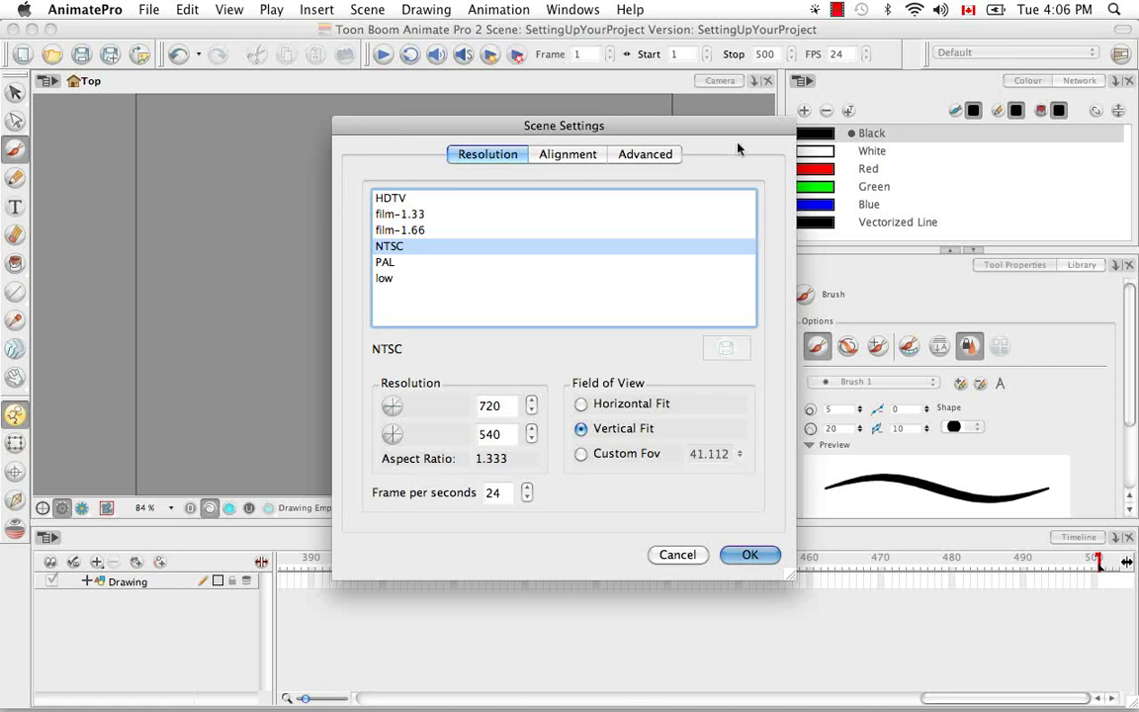
click(567, 158)
click(648, 158)
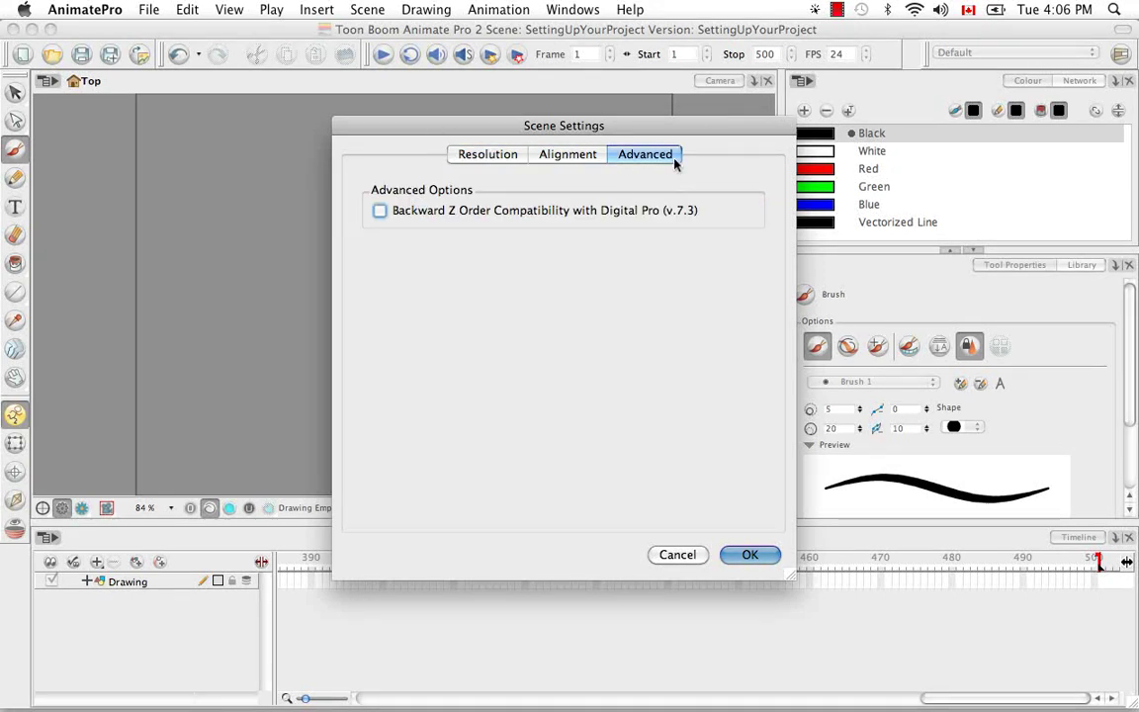
click(600, 155)
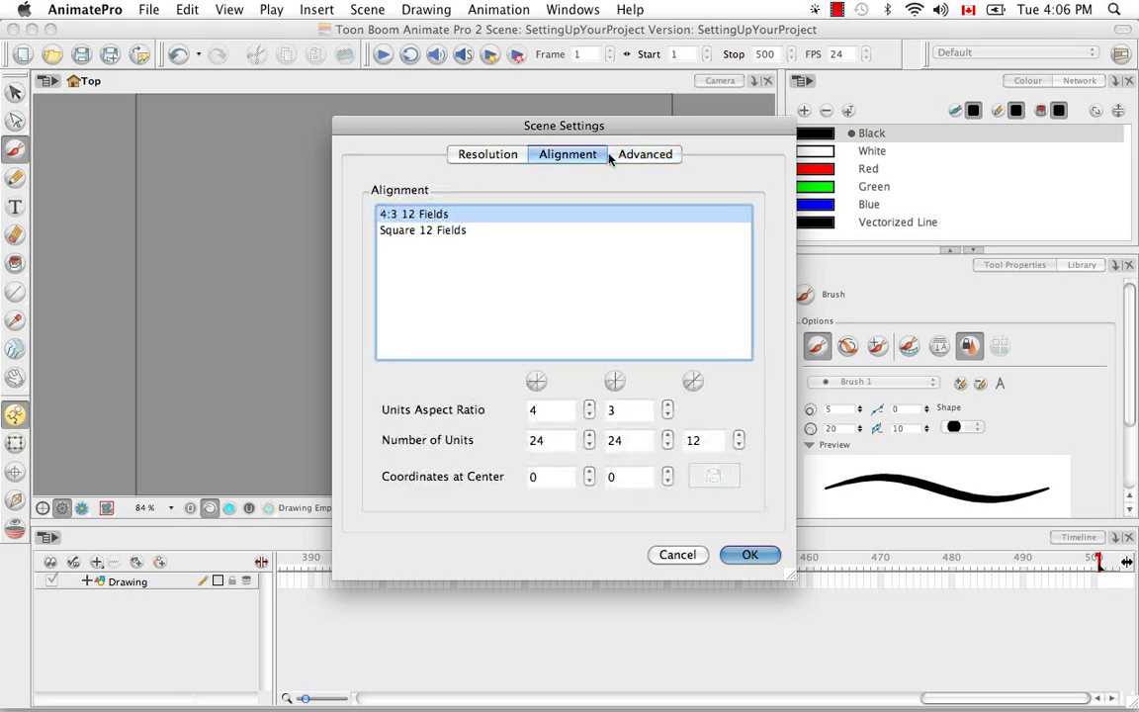
click(642, 158)
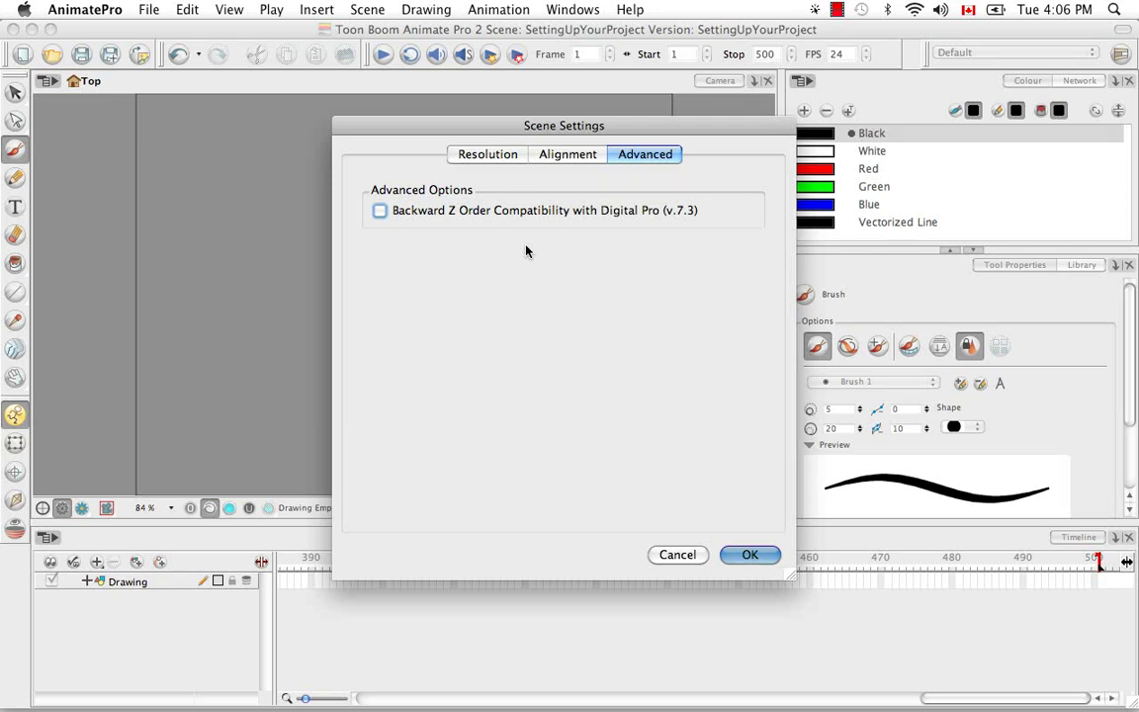
click(566, 156)
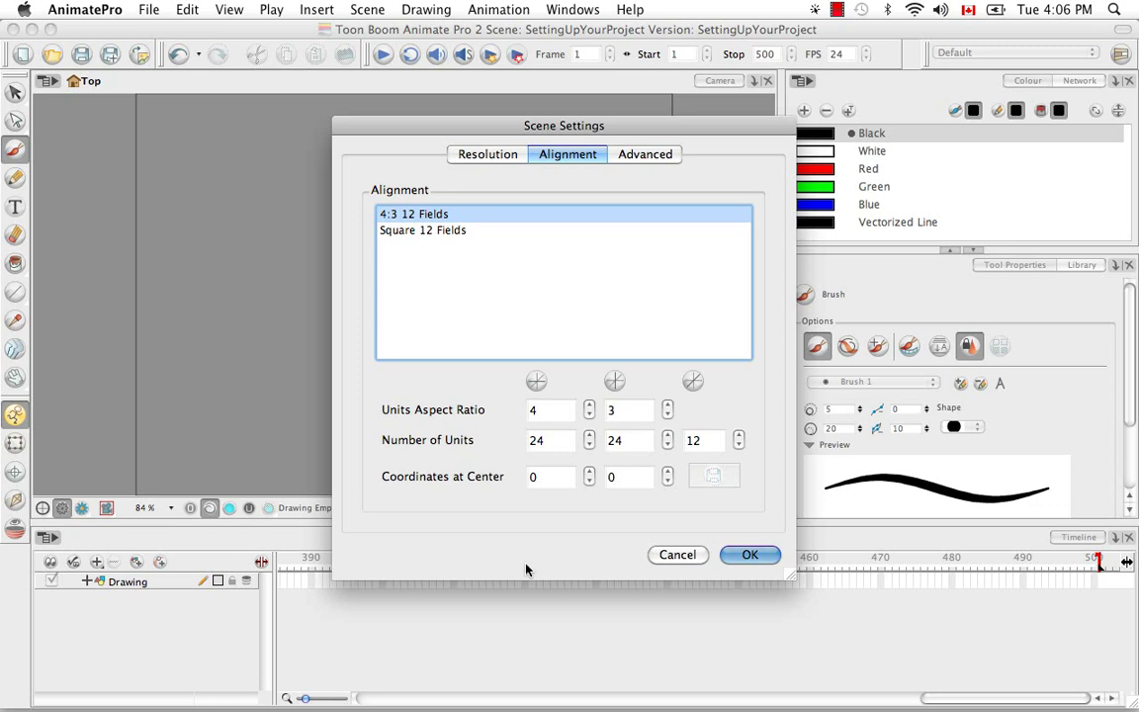
On the Resolution tab, choose the HDTV 1920 x 1080 preset
click(497, 157)
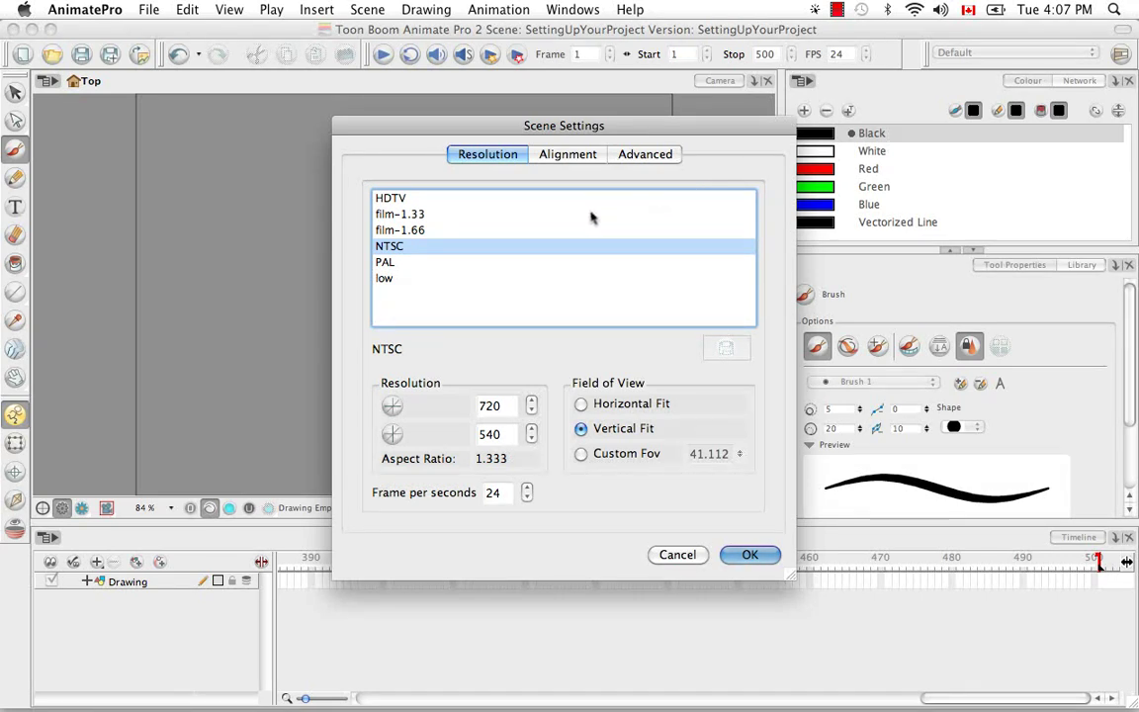
click(381, 280)
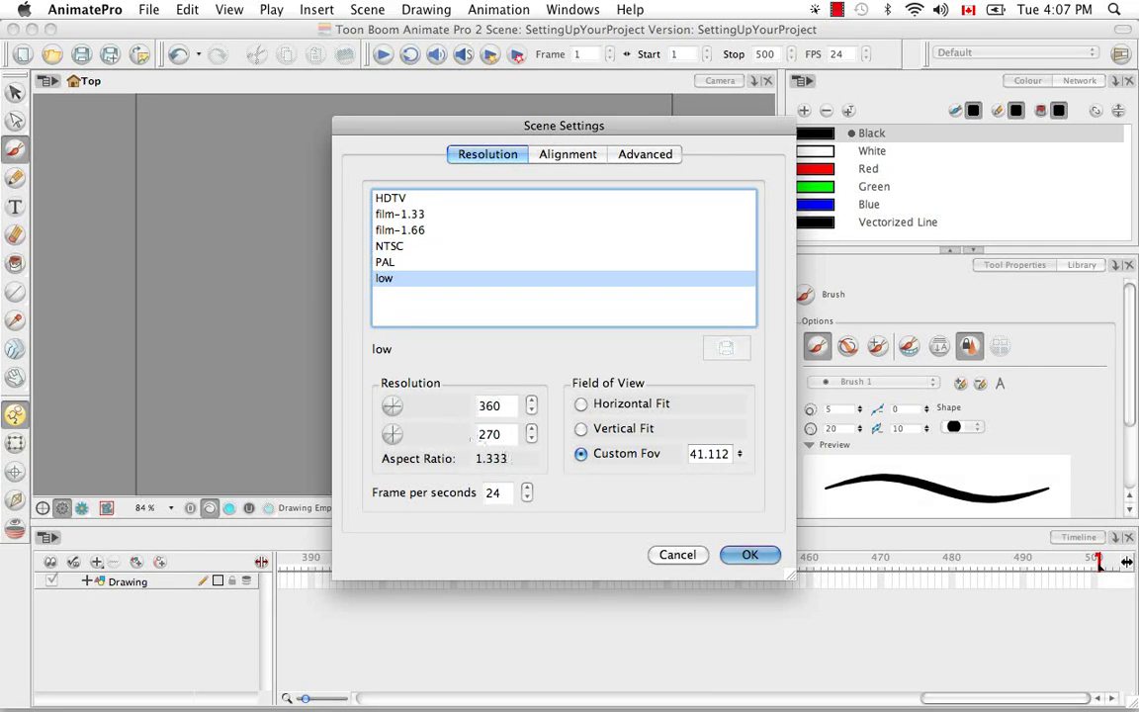
click(401, 200)
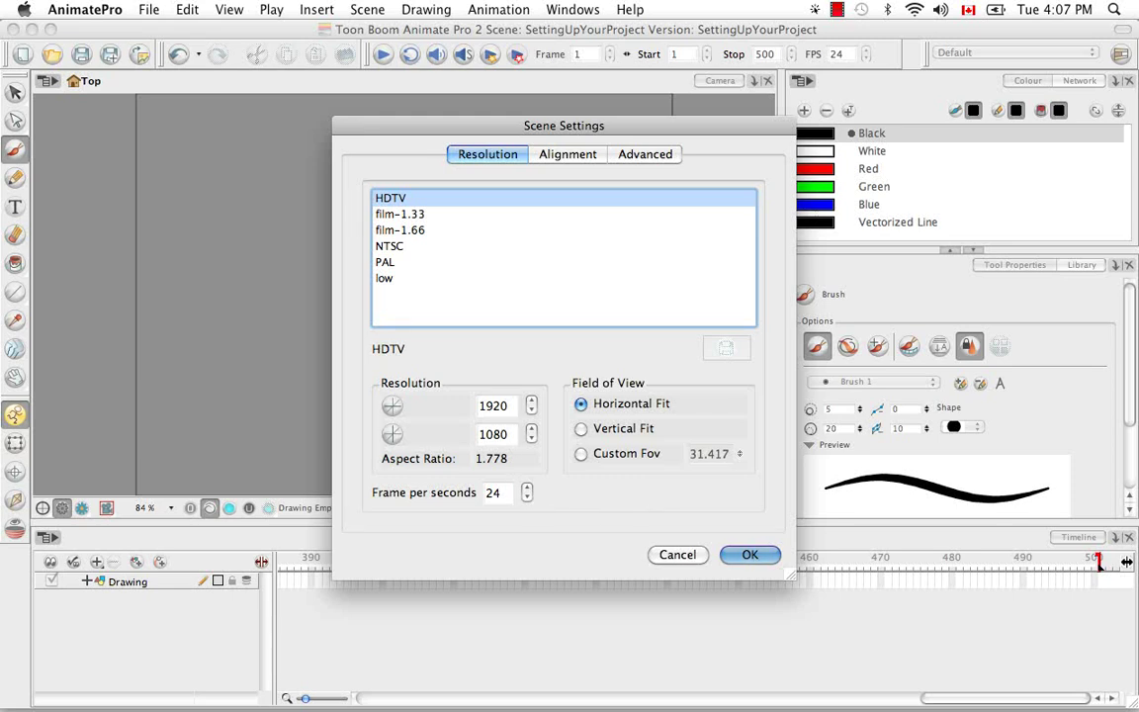
Enter a custom resolution width of 700, giving 700 x 1080
click(506, 405)
key(BackSpace)
key(BackSpace)
key(BackSpace)
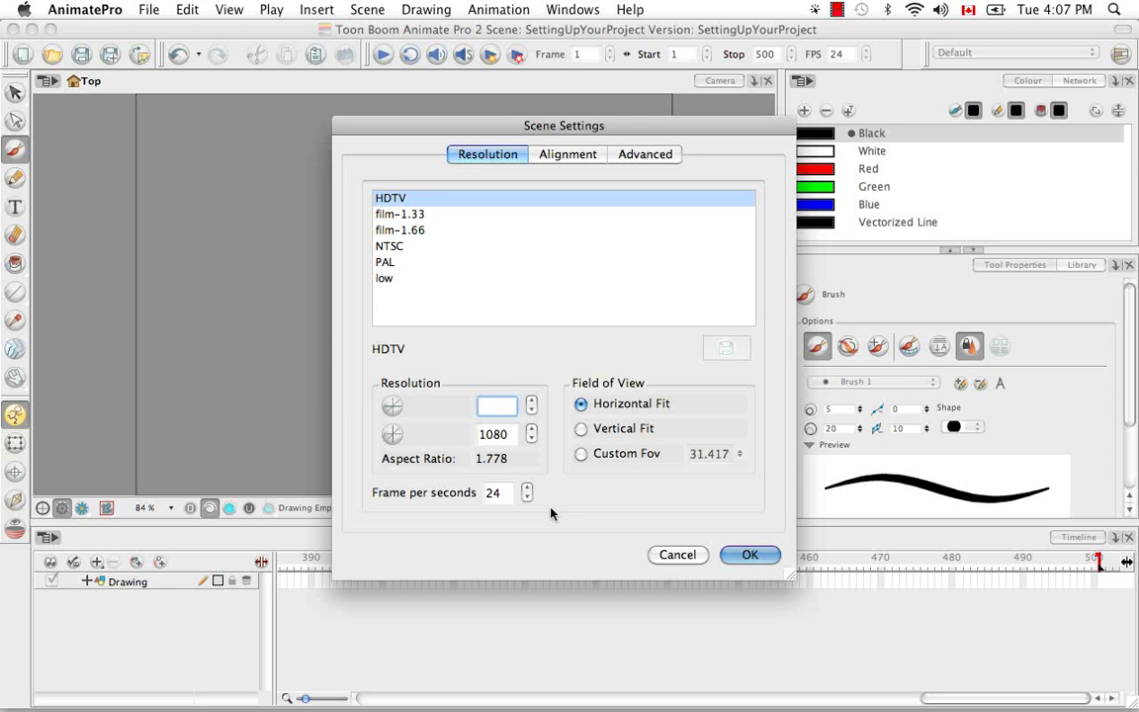
text(700)
key(Tab)
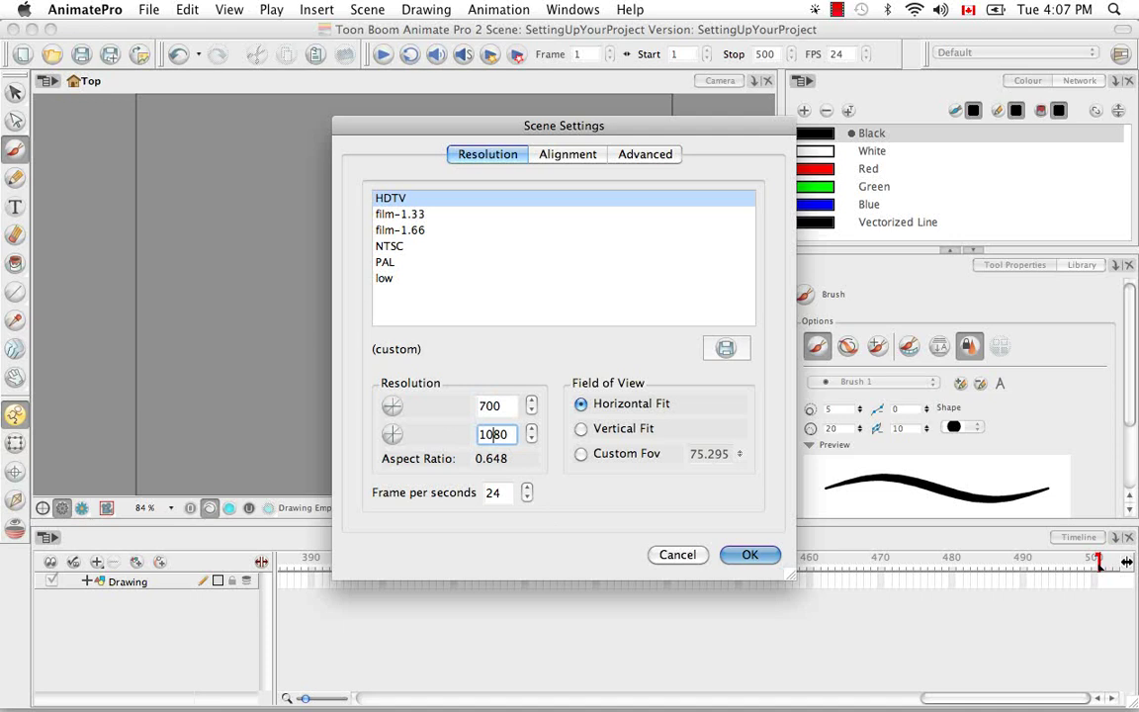
Cancel saving the custom size as a preset and select the NTSC 720 x 540 preset
click(728, 351)
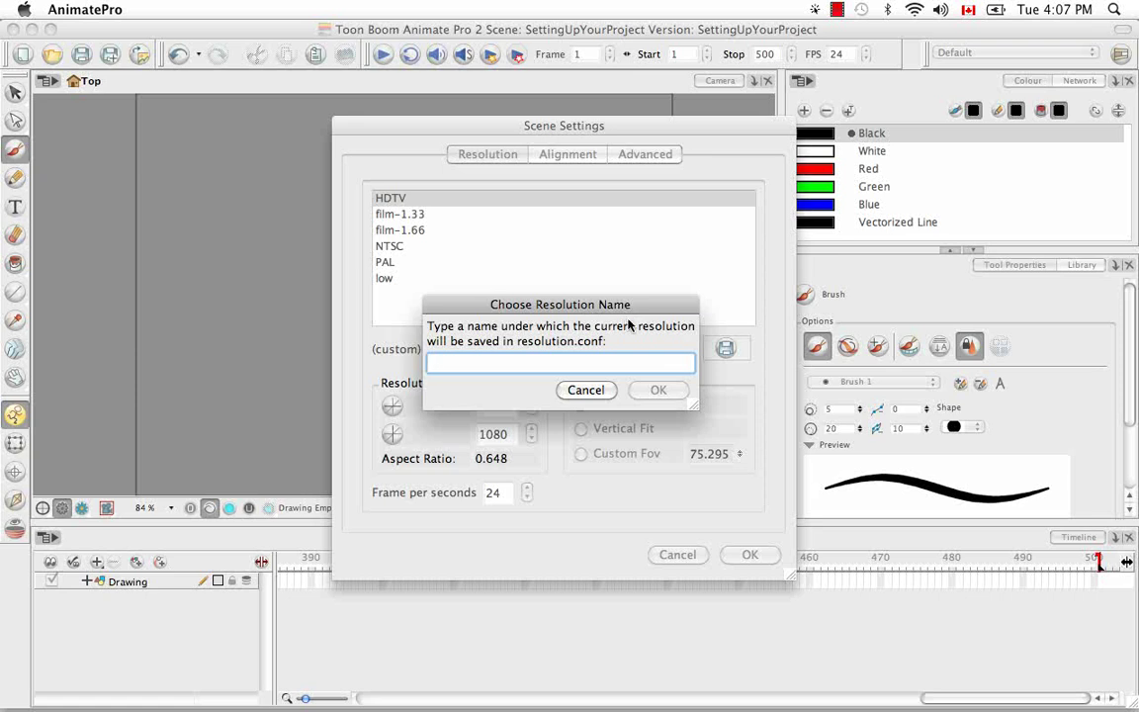
click(585, 390)
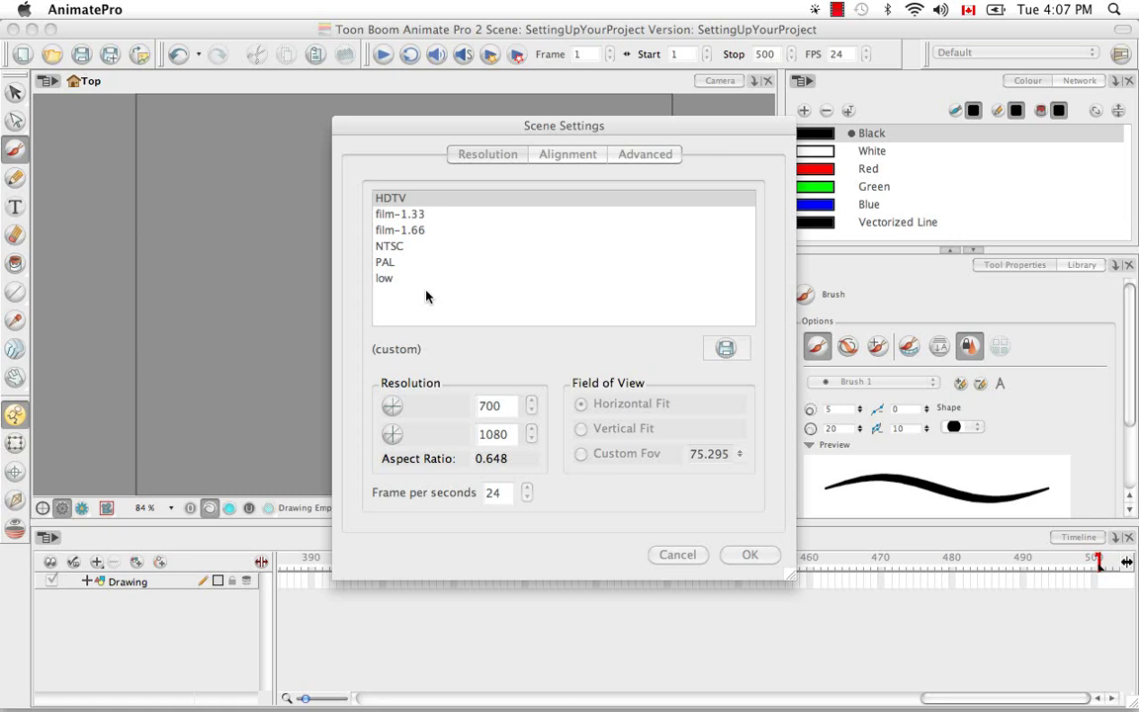
click(387, 249)
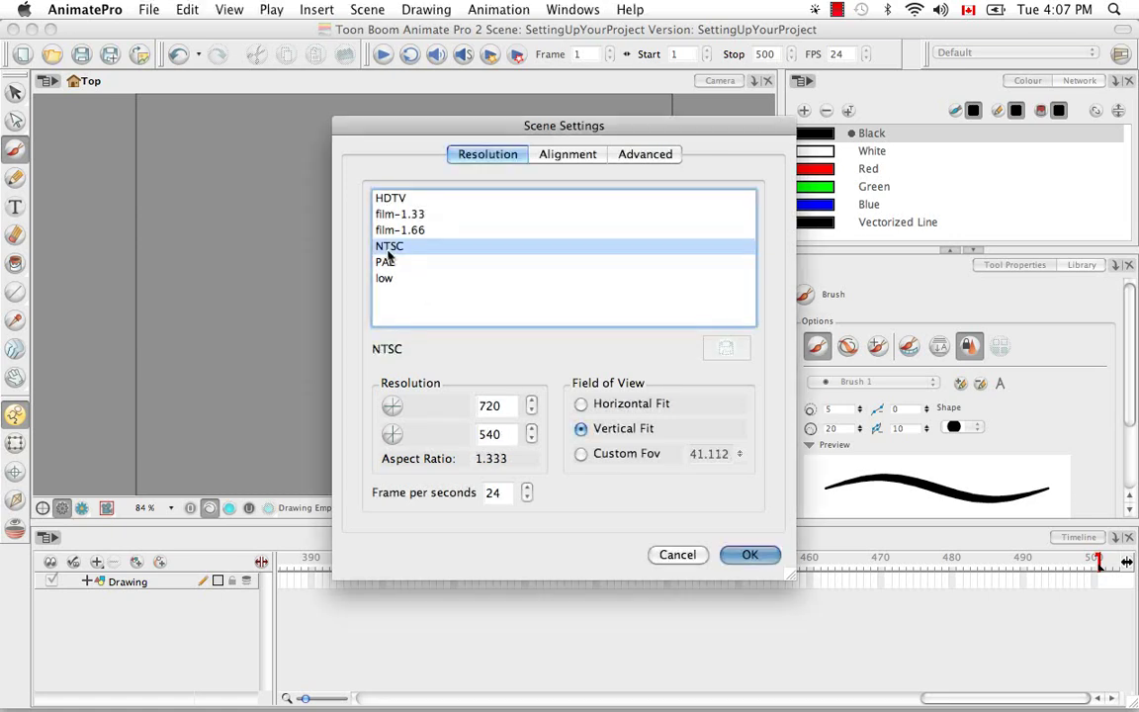
Apply the film-1.66 2048 x 1234 preset at 24 fps to the scene
click(527, 489)
click(527, 498)
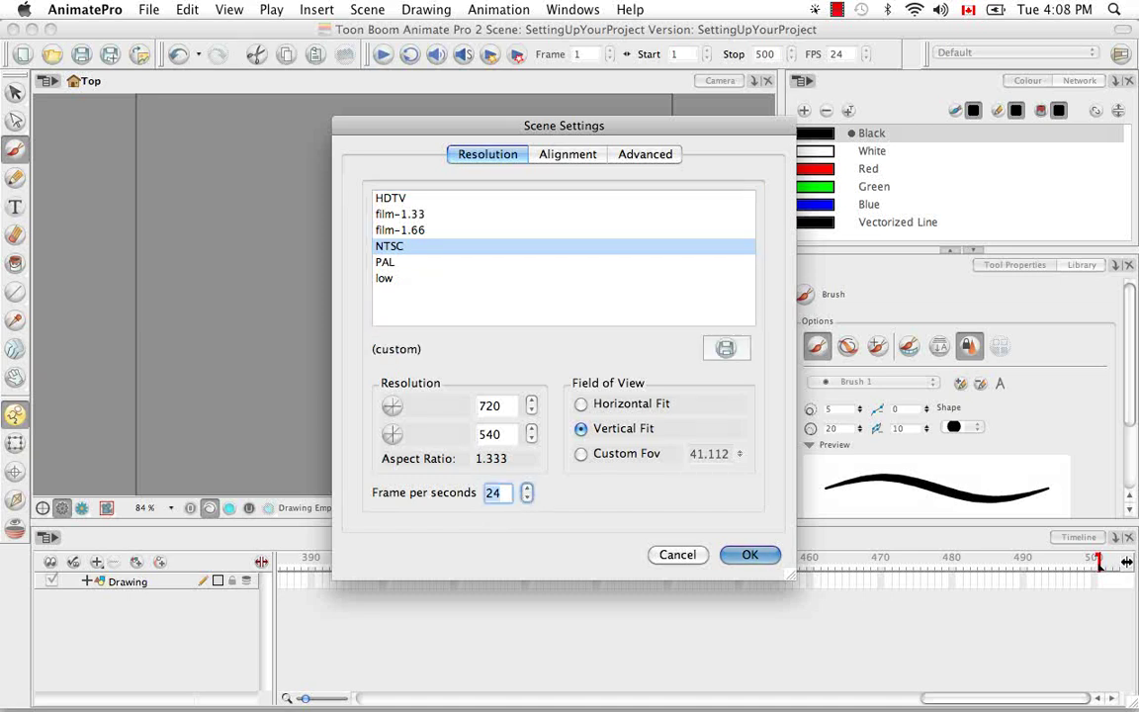
text(12)
click(386, 197)
click(399, 230)
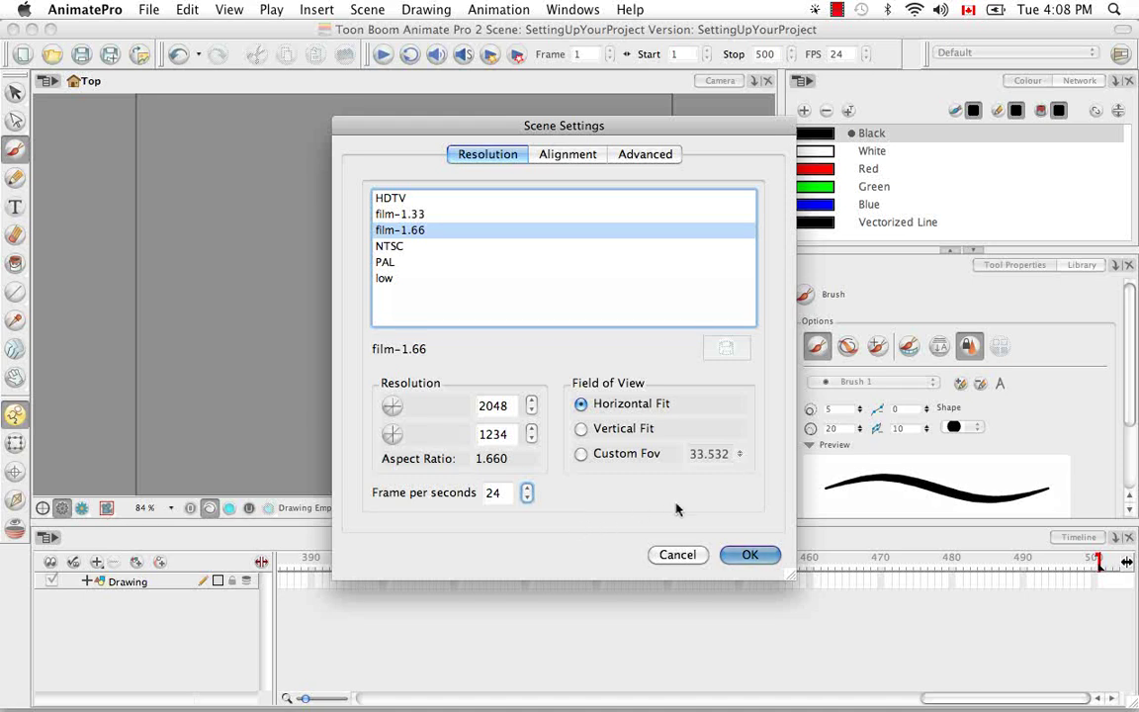
click(737, 555)
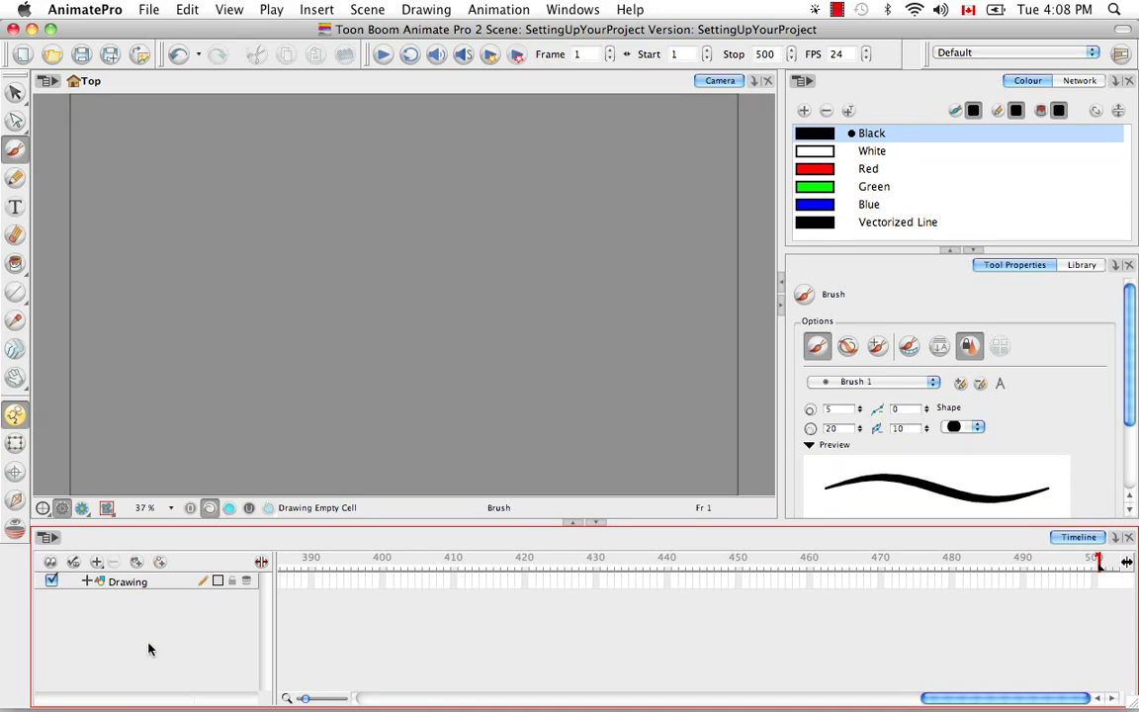
click(155, 584)
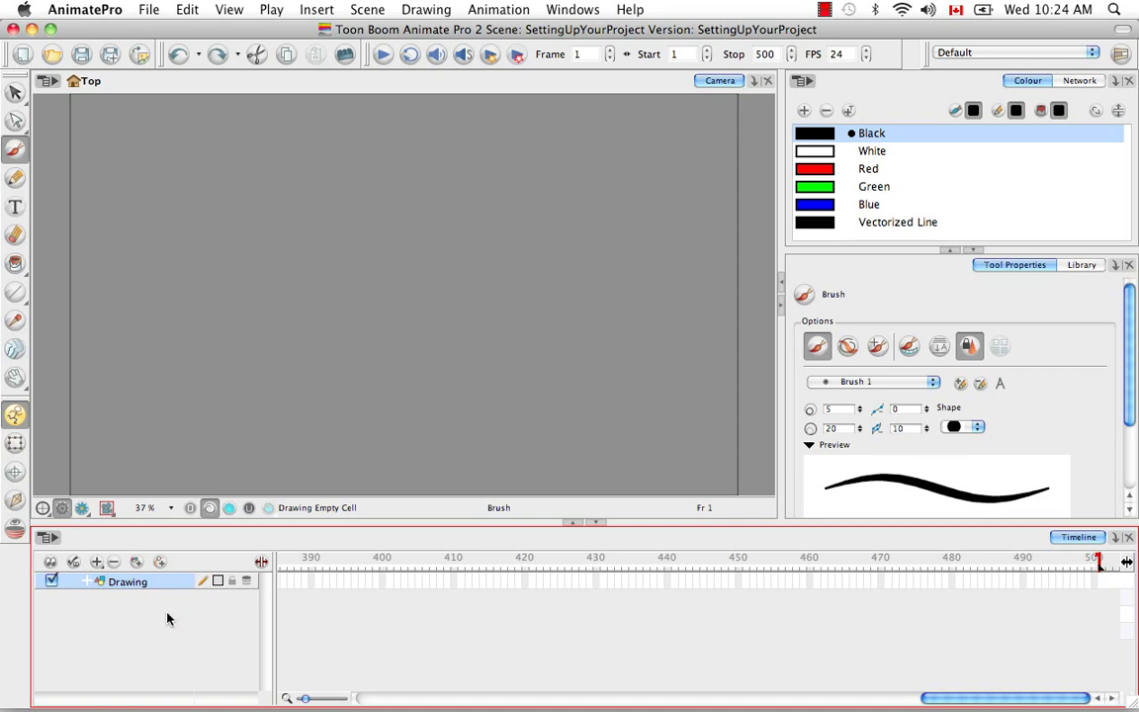
click(137, 562)
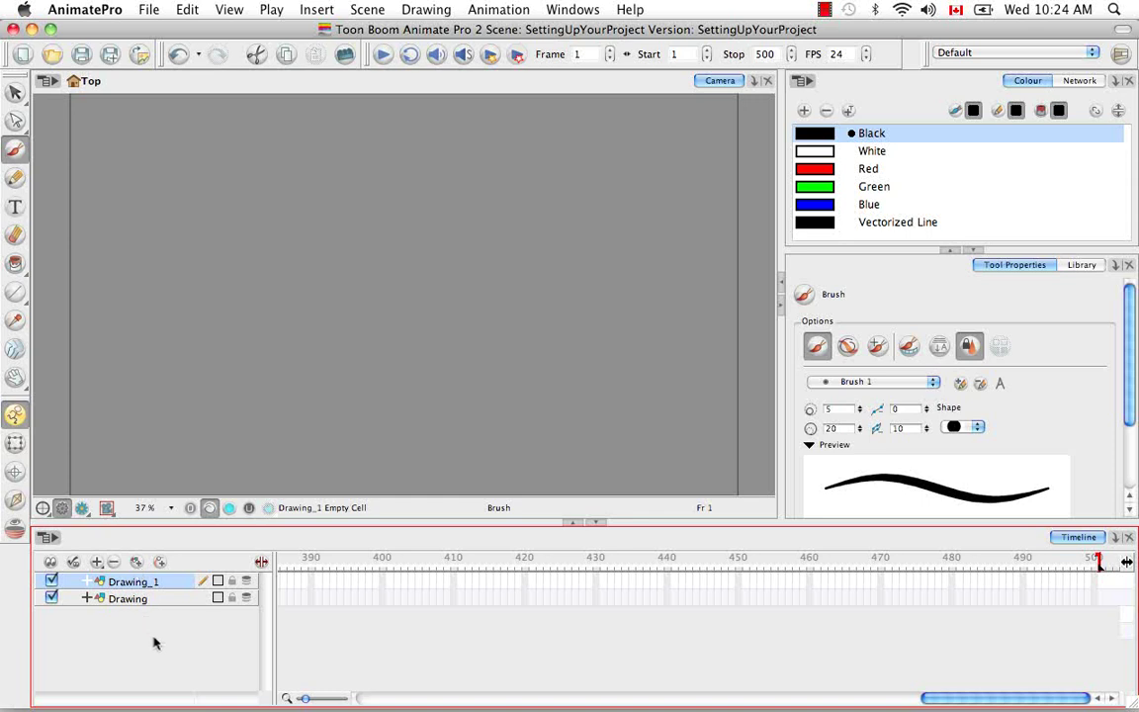
key(super+z)
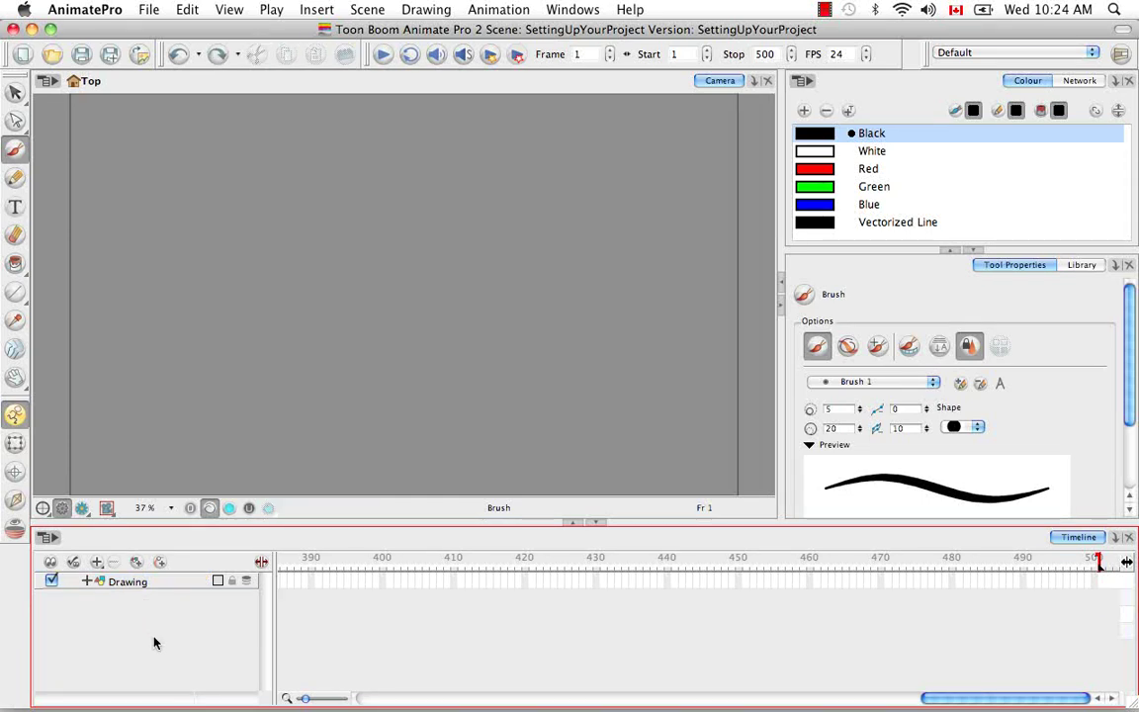
click(103, 584)
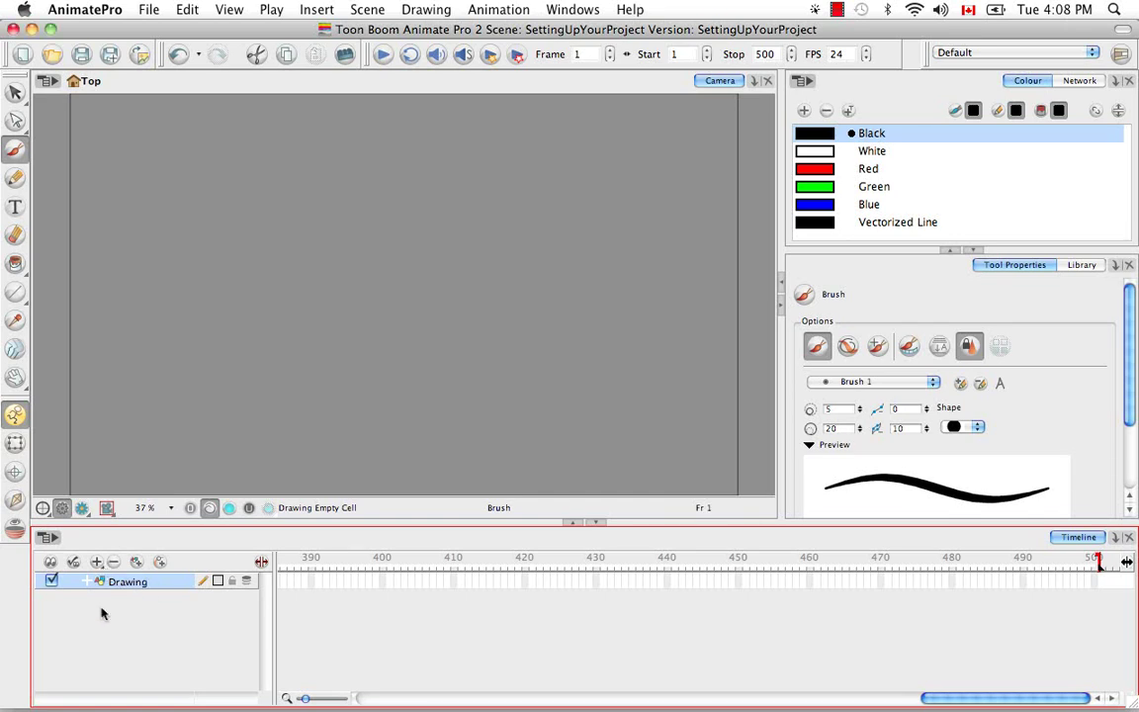
click(97, 561)
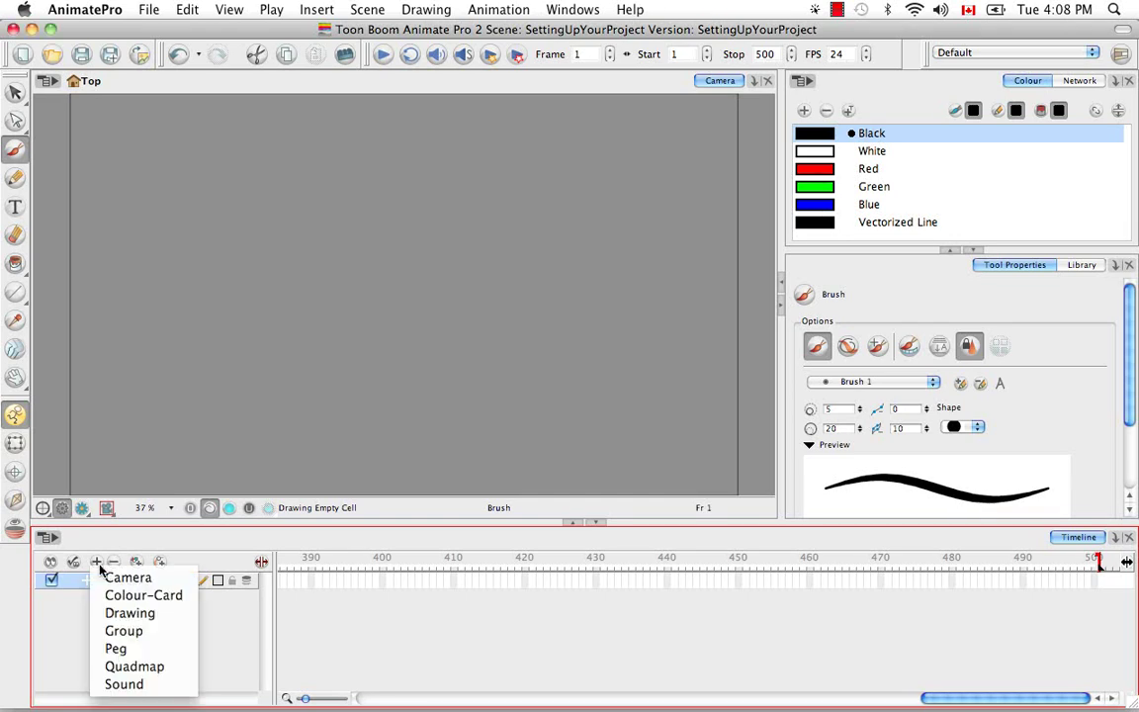
click(182, 615)
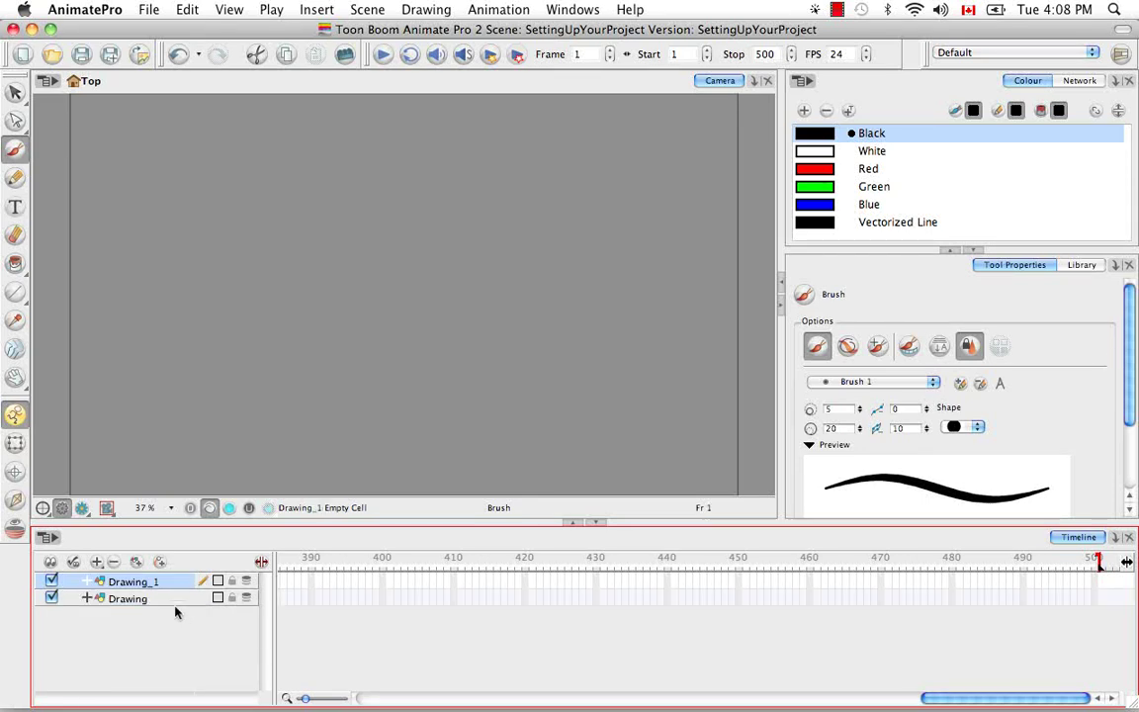
double_click(153, 582)
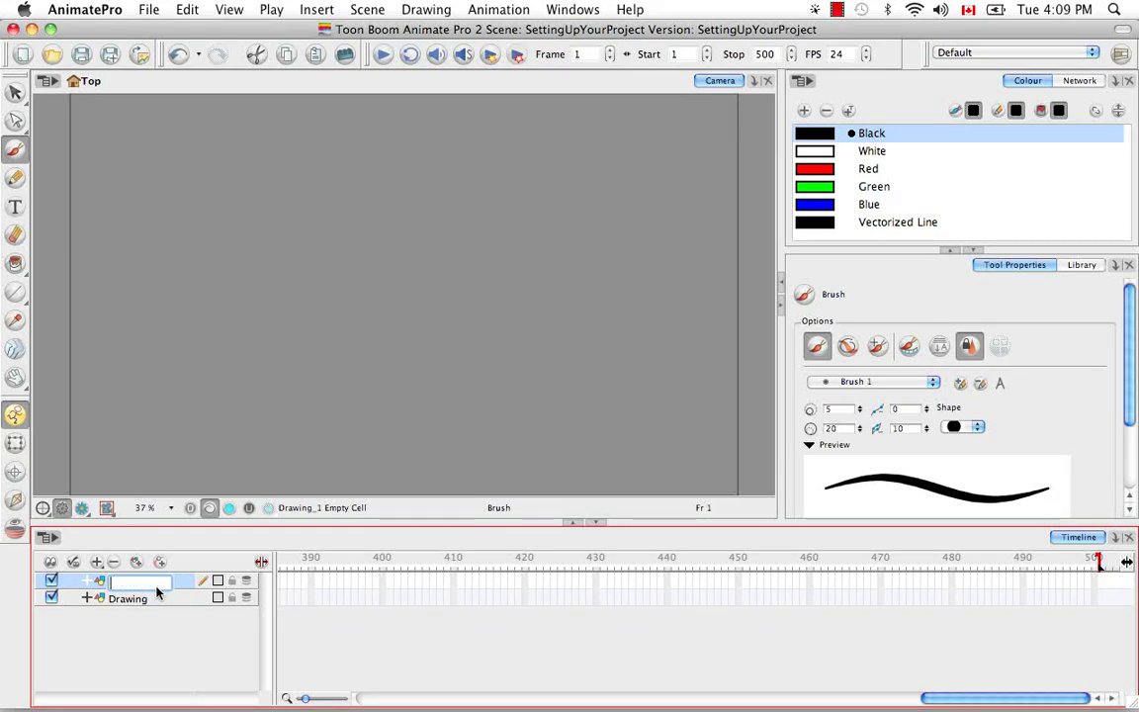
click(168, 644)
click(562, 374)
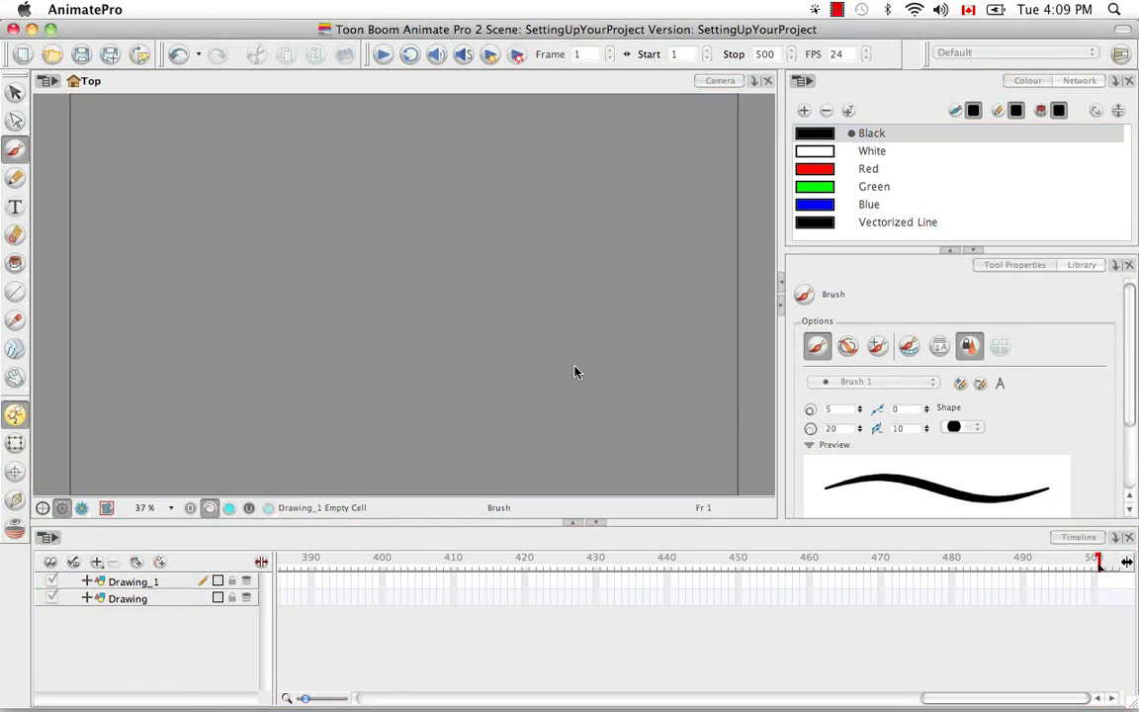
click(153, 582)
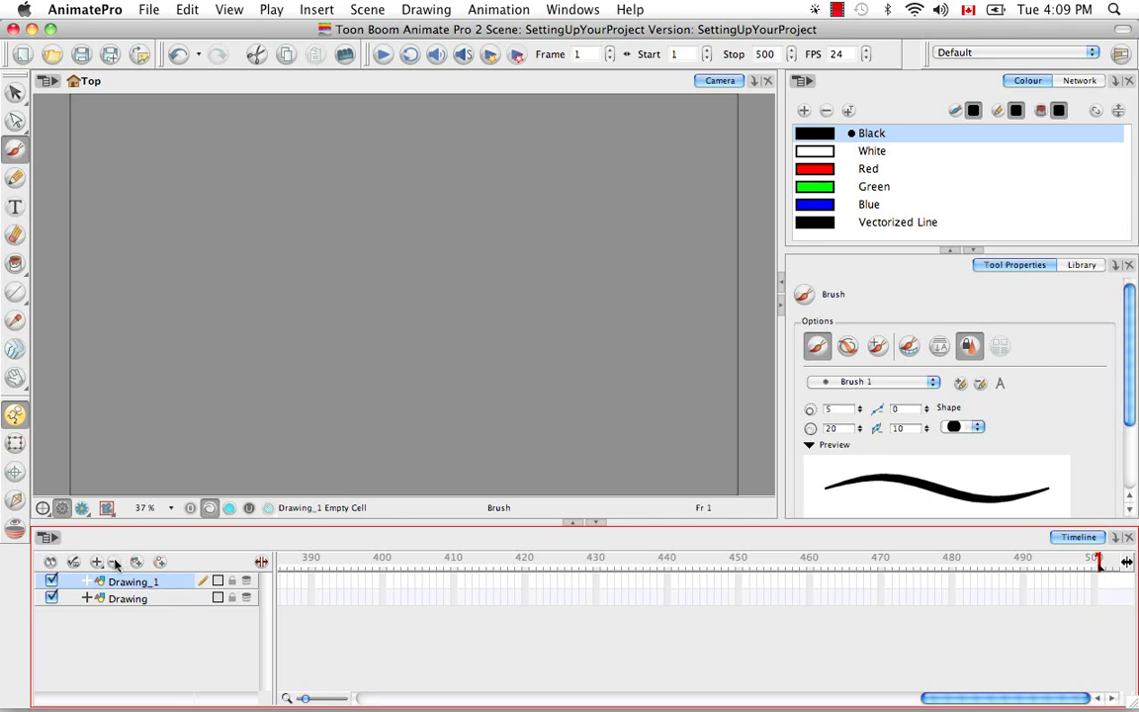
click(114, 561)
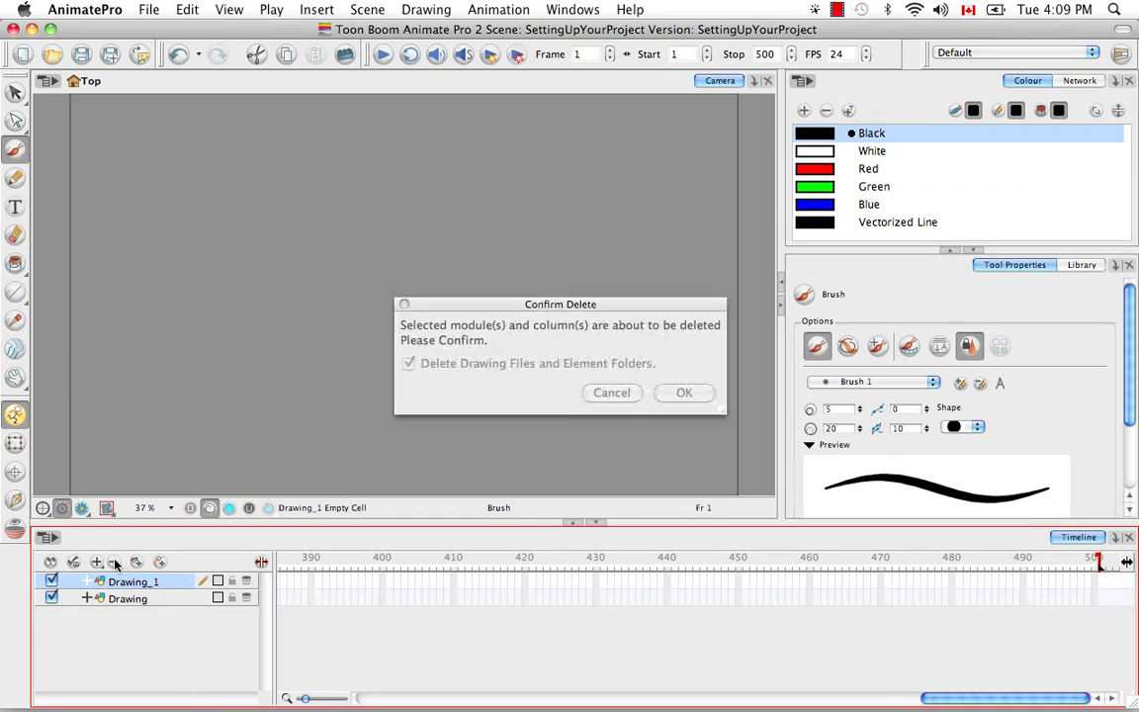
click(688, 393)
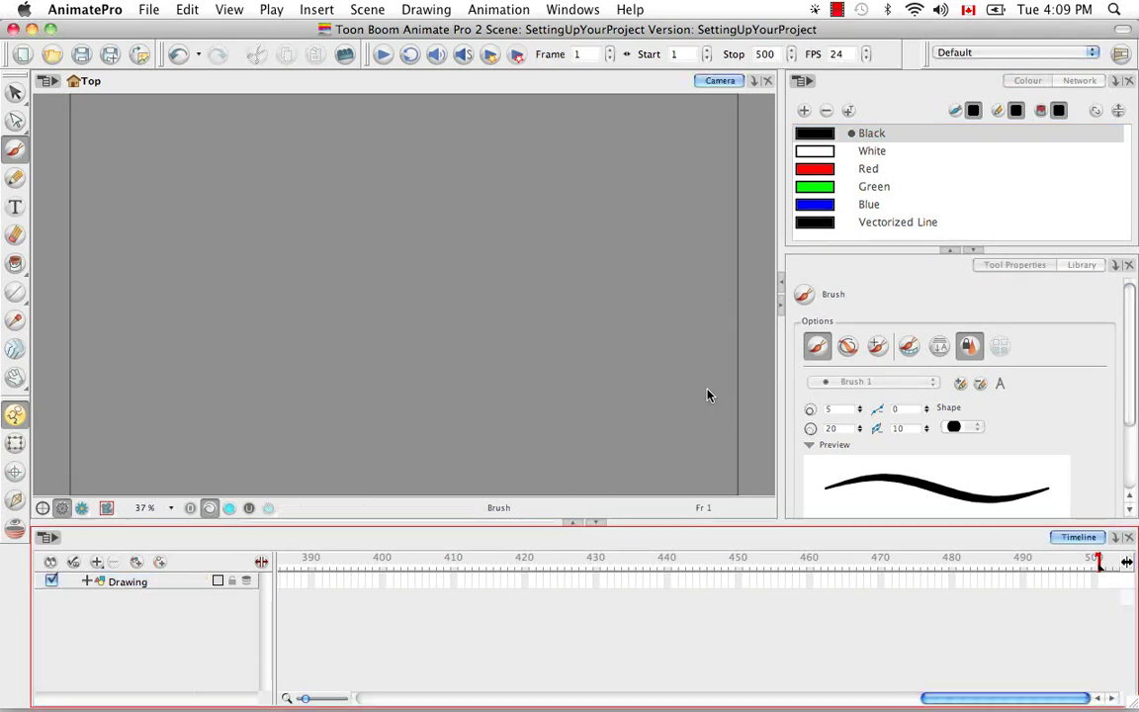
Insert Drawing_1 and Drawing_2 layers above the Drawing layer
click(158, 582)
right_click(159, 583)
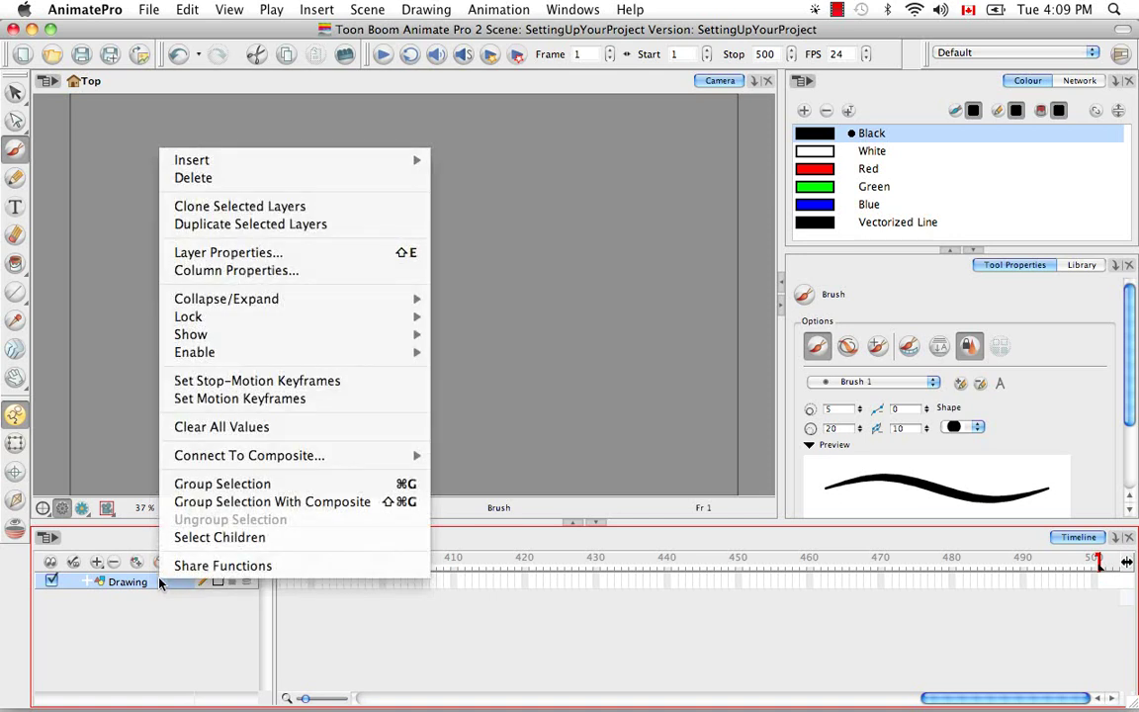
mouse_move(326, 160)
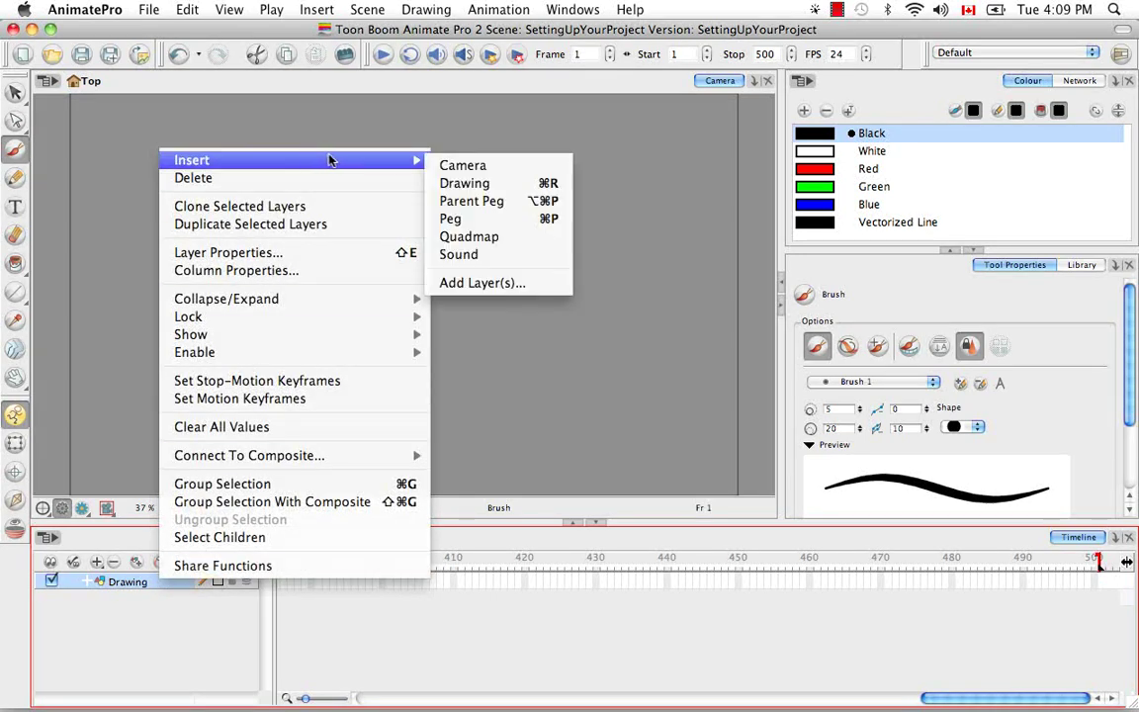
click(551, 191)
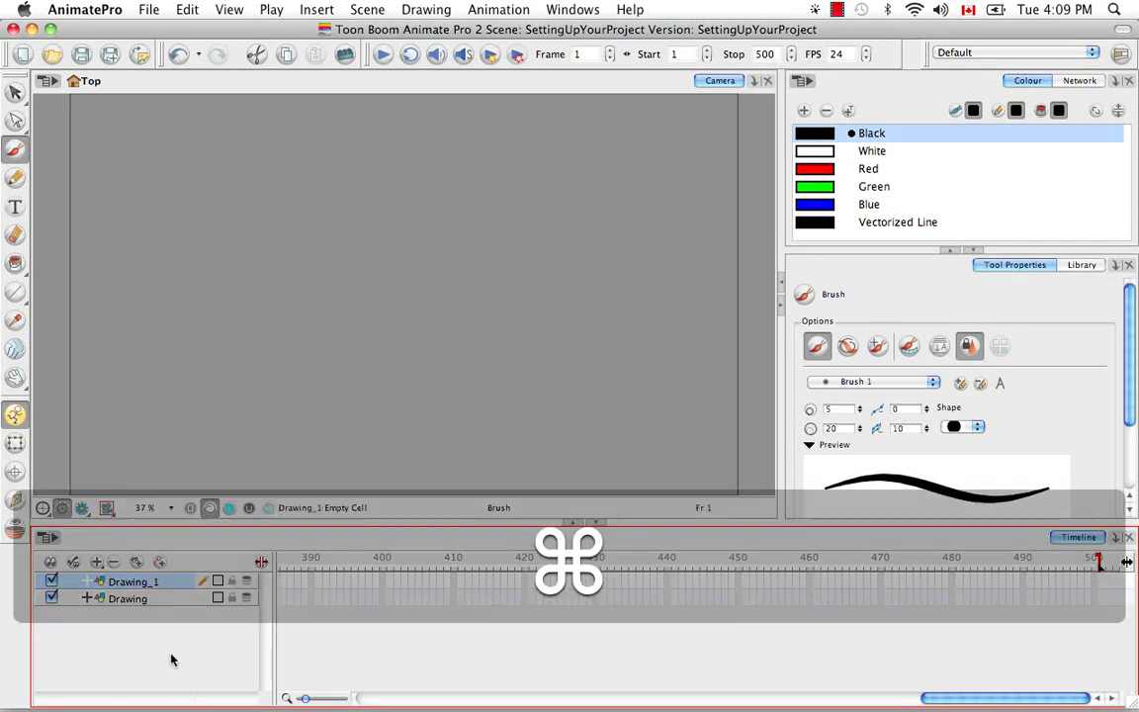
key(super+r)
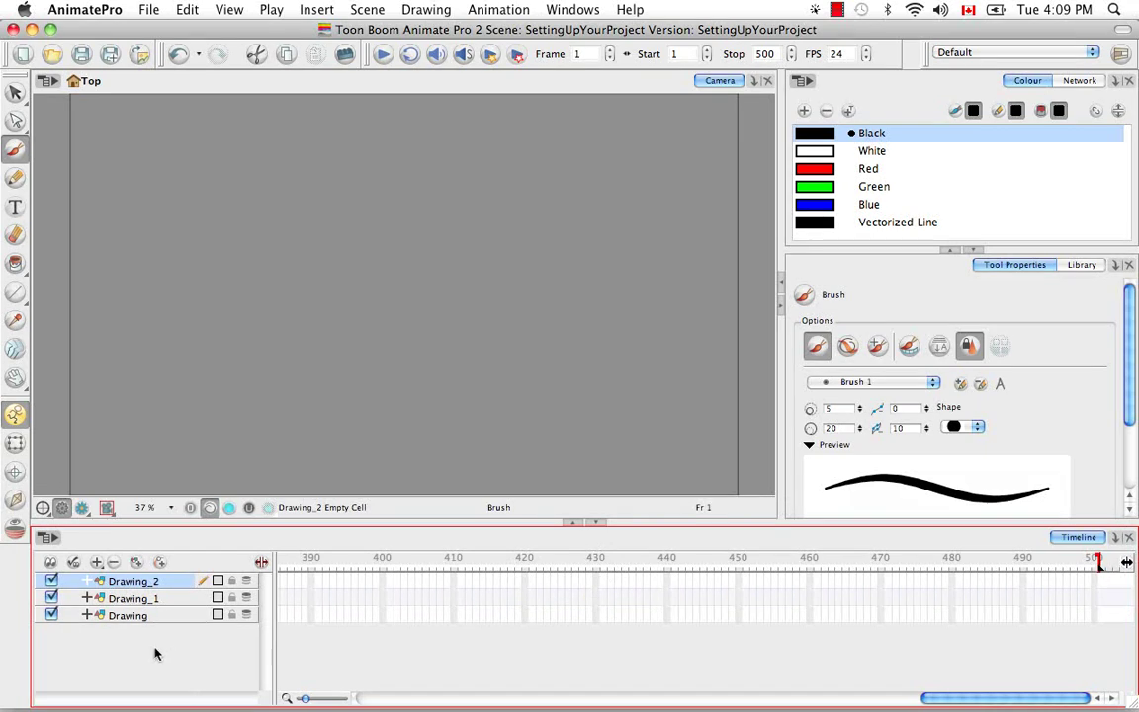
Insert a Drawing_3 layer, then delete it
click(316, 10)
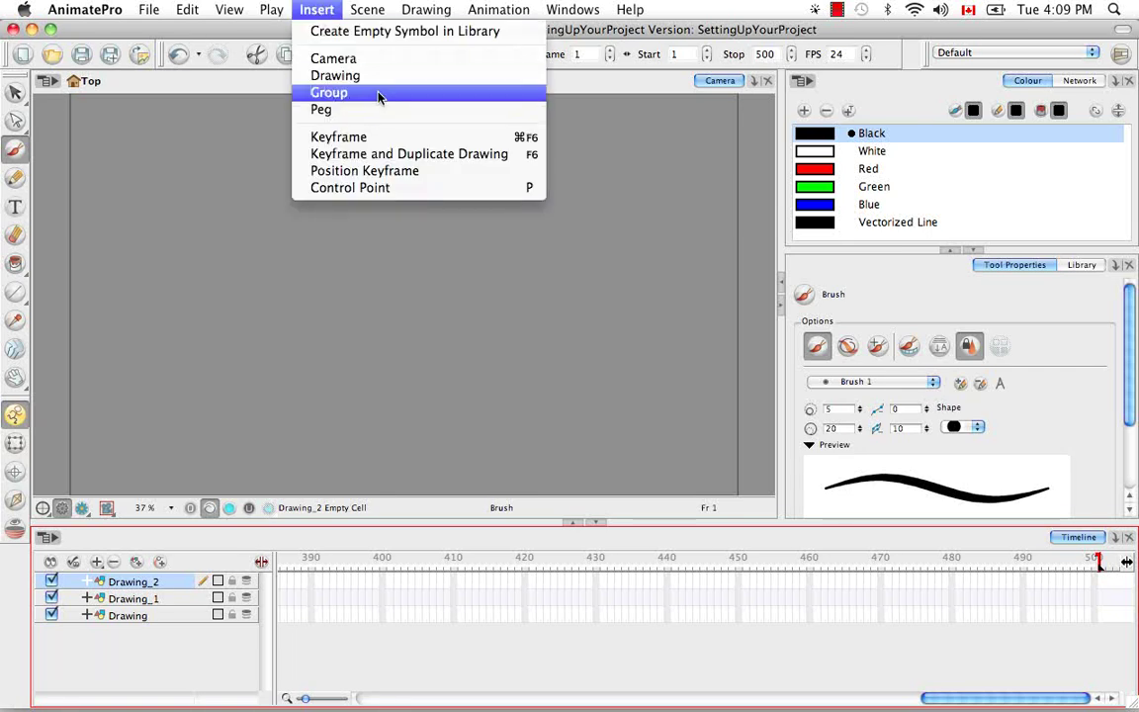
click(337, 76)
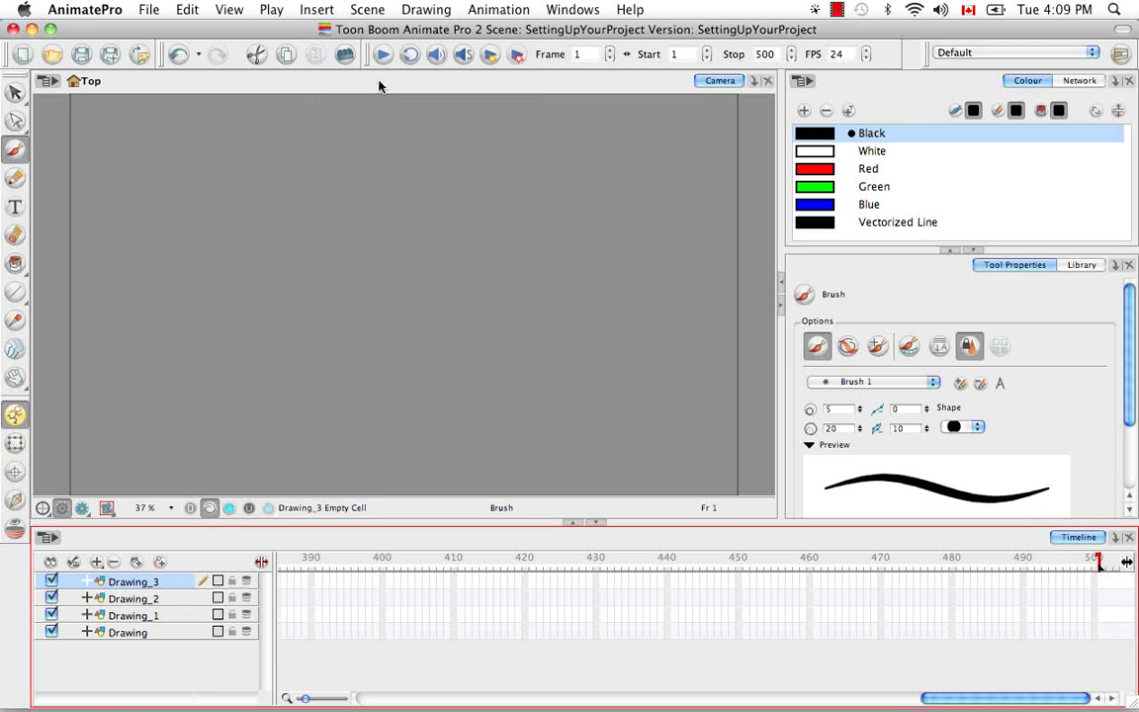
click(113, 562)
click(683, 392)
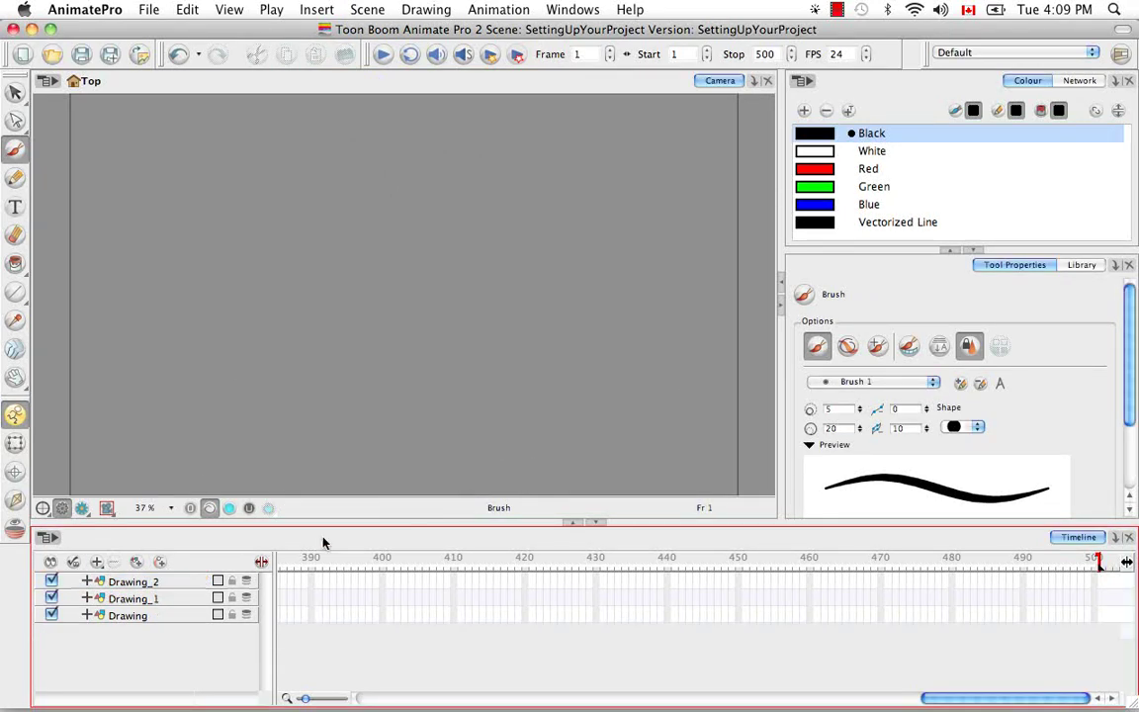
Delete the Drawing_2 and Drawing_1 layers, leaving only the Drawing layer selected
click(159, 582)
click(114, 561)
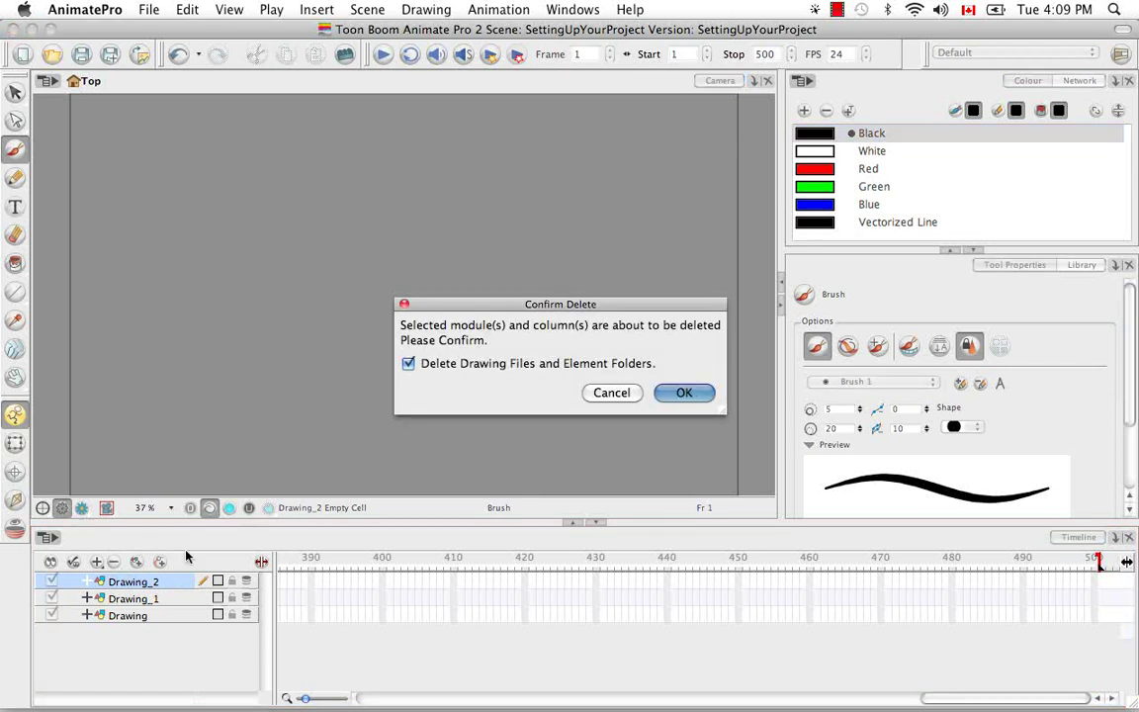
click(683, 393)
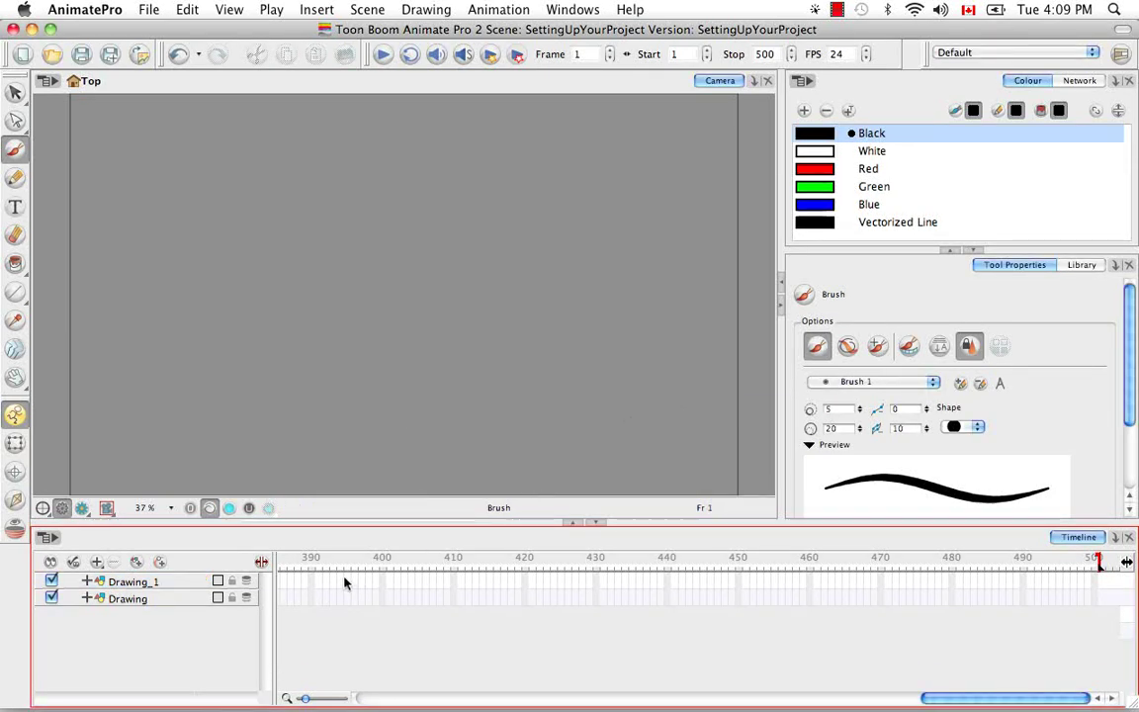
click(194, 581)
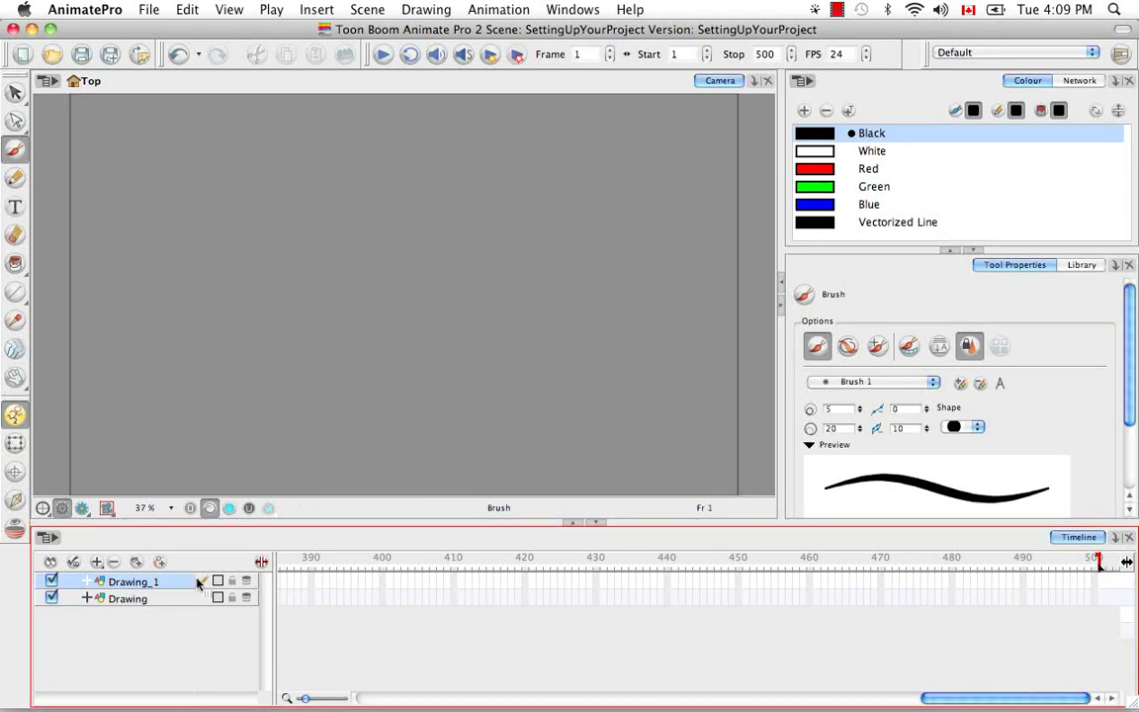
click(114, 562)
click(684, 393)
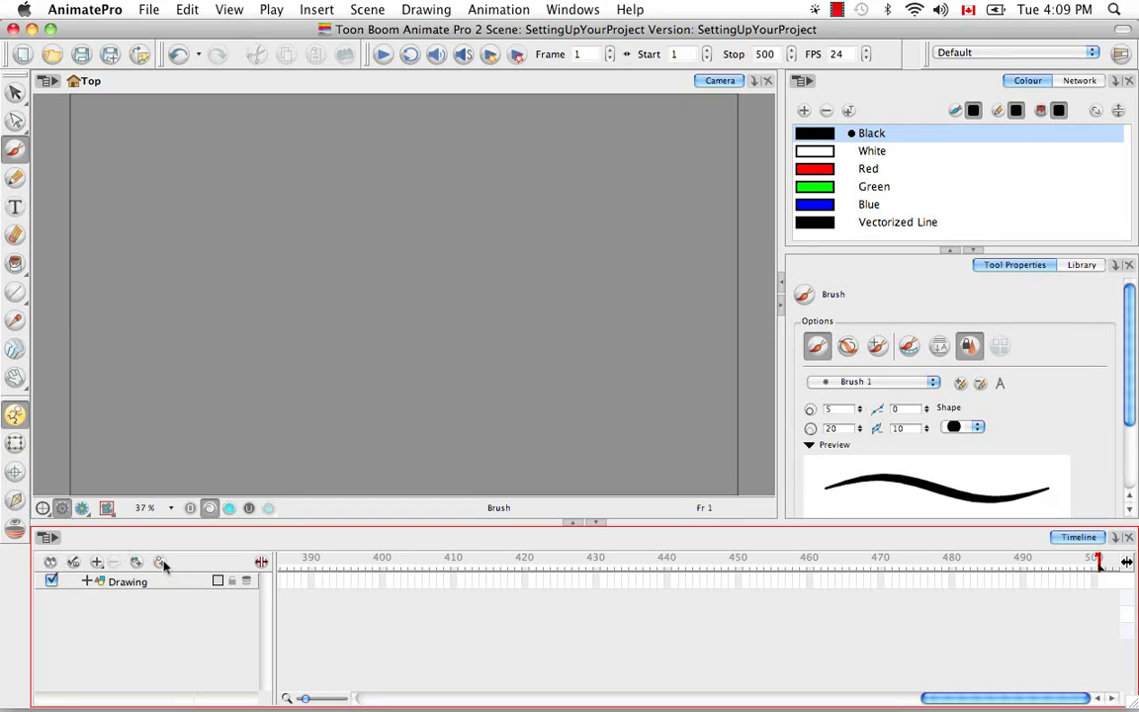
click(182, 589)
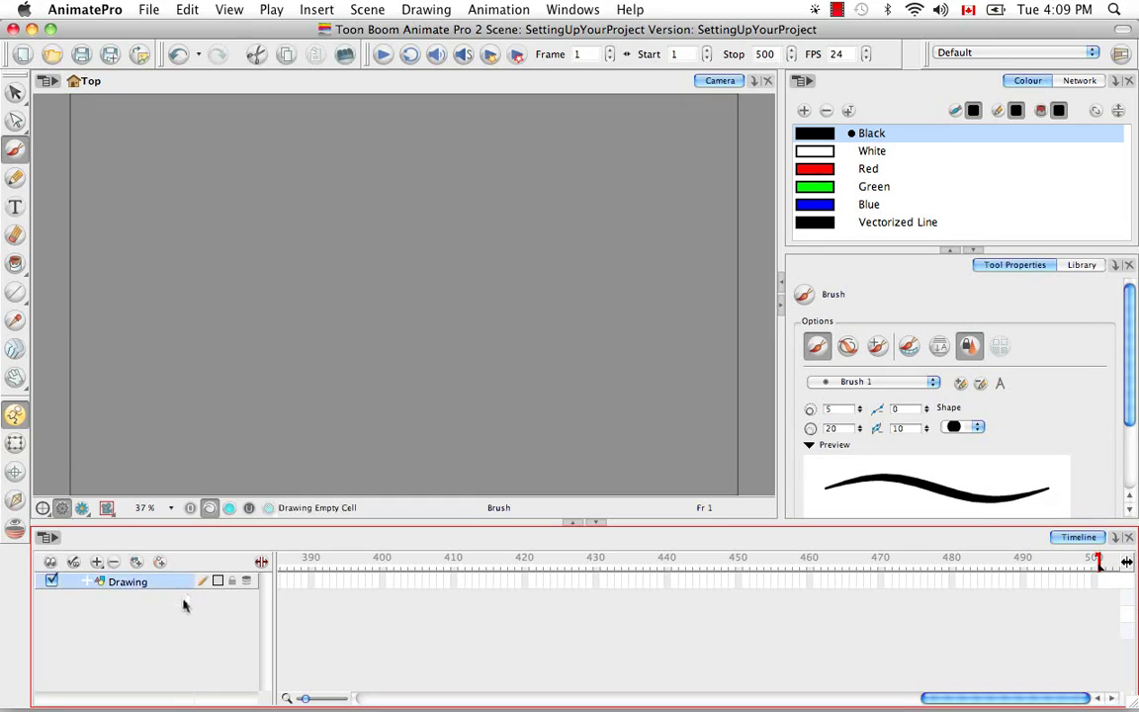